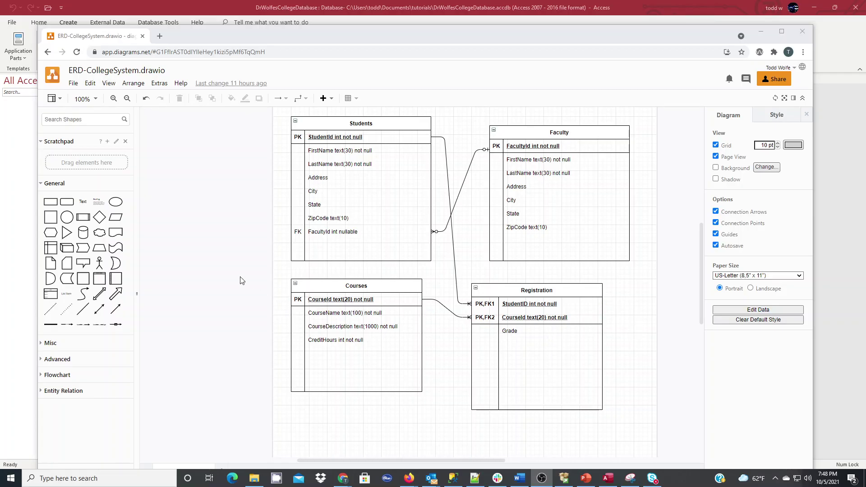
Scroll the College System ERD up to its title, then move the browser window aside.
scroll(274, 297, "up", 1)
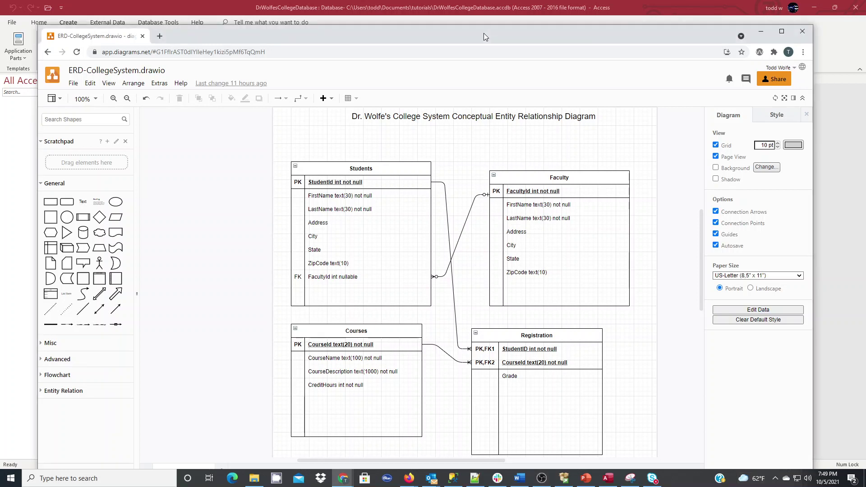
left_click_drag(484, 34, 865, 27)
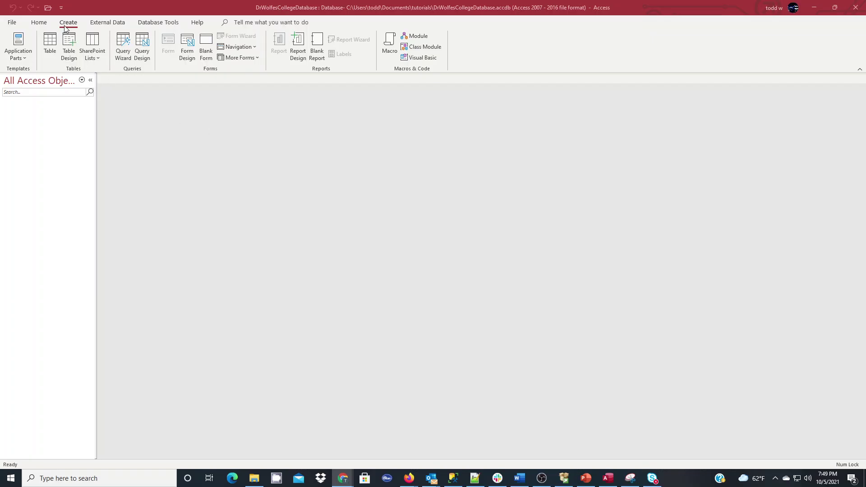
Create a new table design with StudentId as an AutoNumber primary key.
left_click(69, 53)
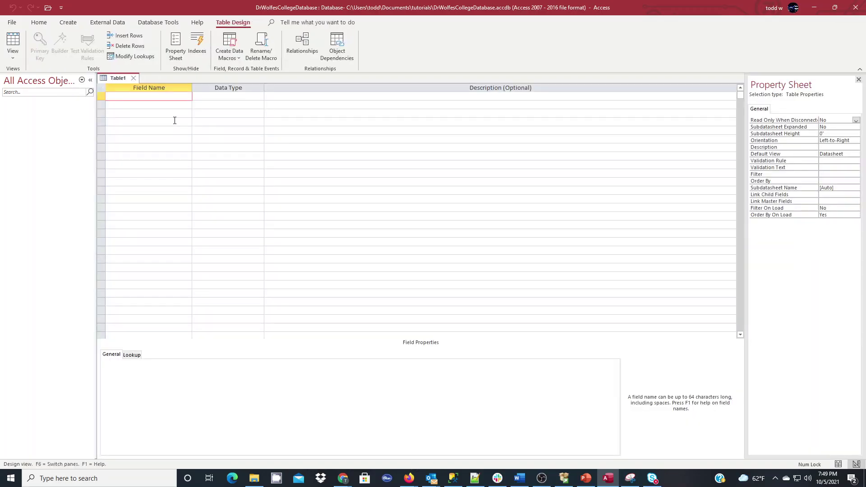
type("StudentId")
key("Tab")
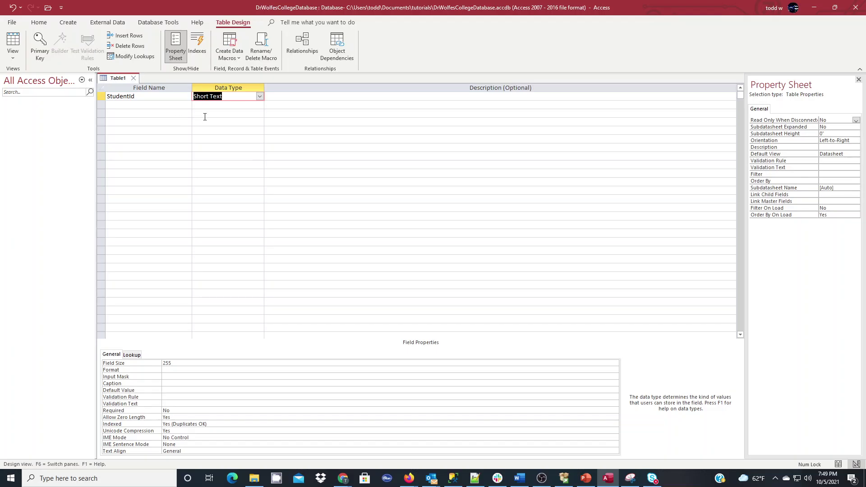
left_click(260, 96)
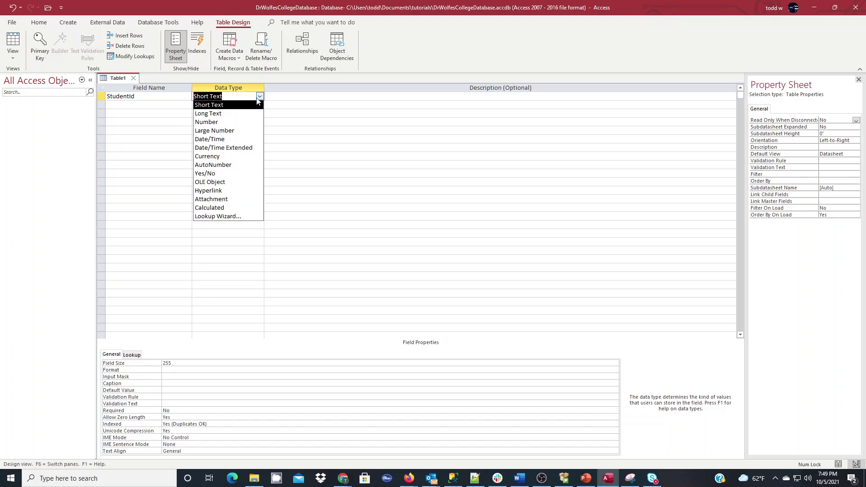
left_click(223, 165)
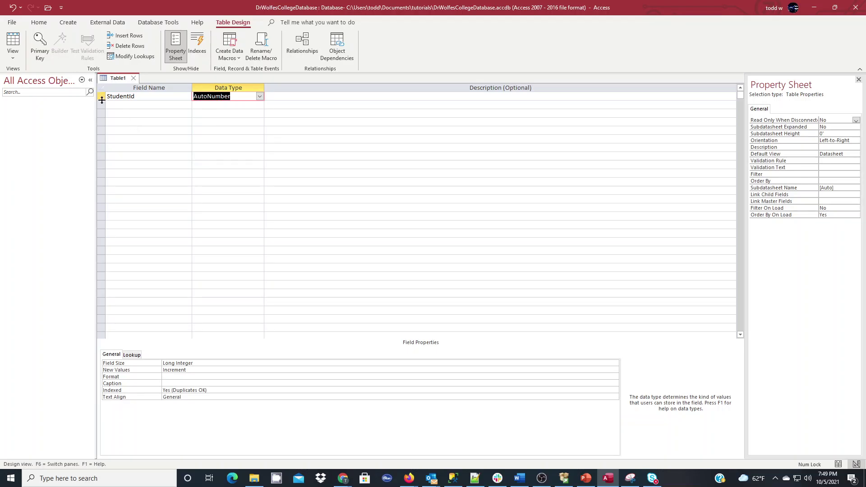
left_click(40, 46)
left_click(115, 106)
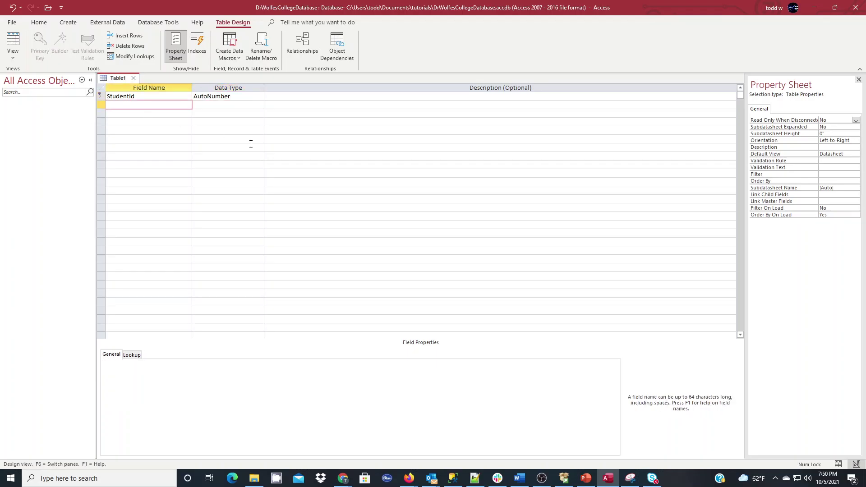
Add FirstName as a required Short Text field of size 30.
type("FirstName")
key("Tab")
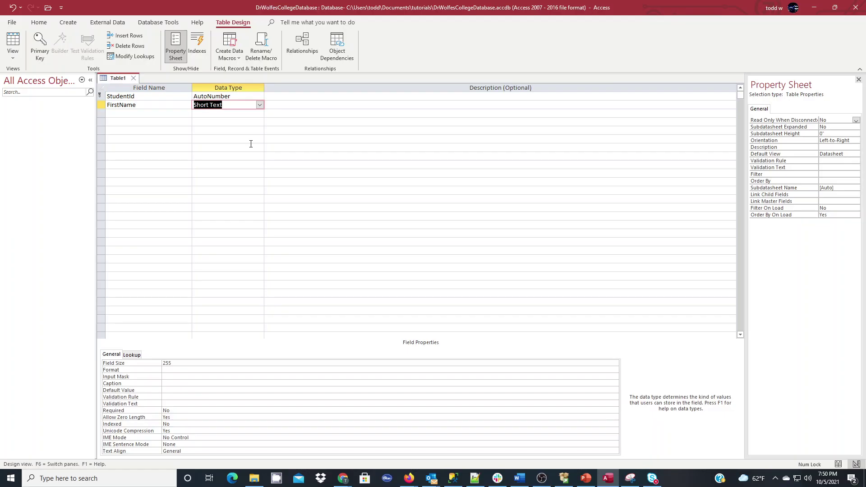
left_click(260, 105)
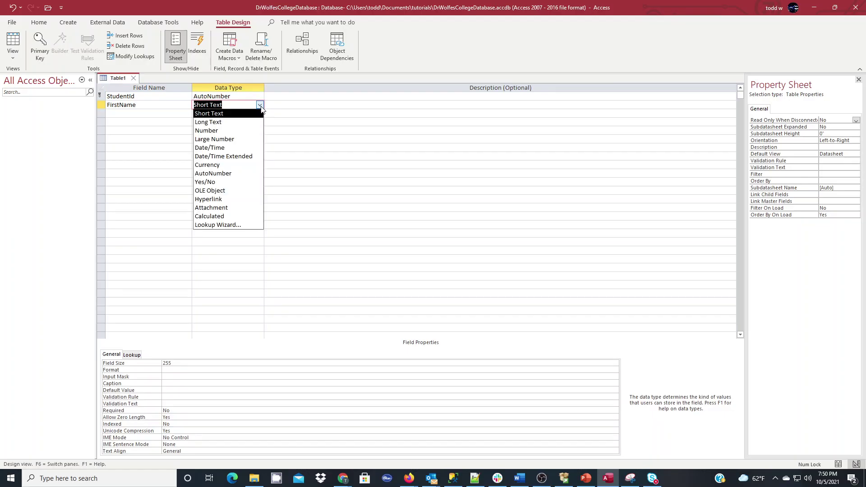
left_click(223, 111)
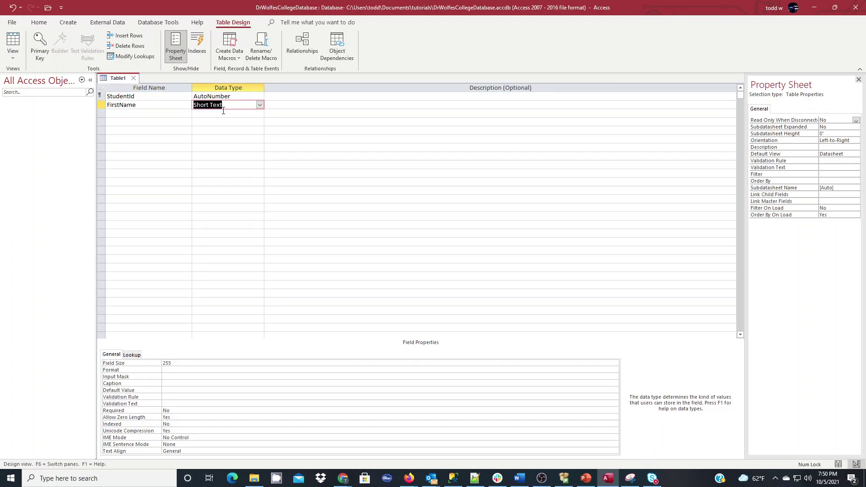
double_click(175, 363)
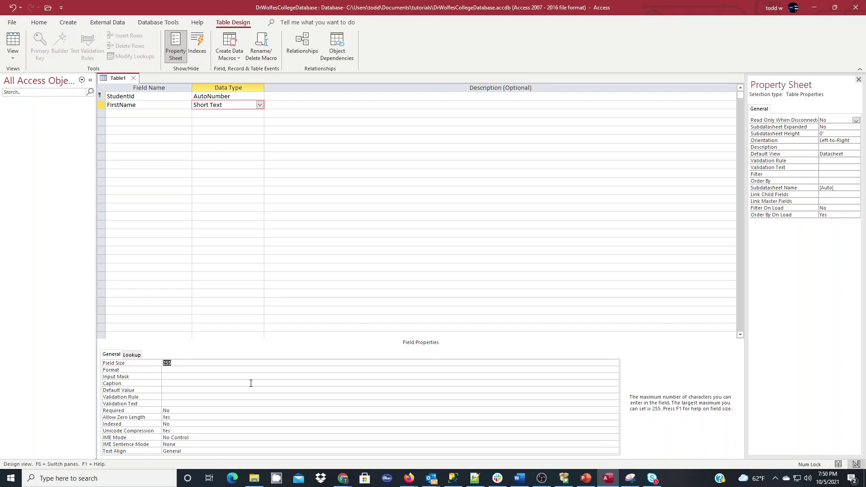
type("30")
double_click(166, 411)
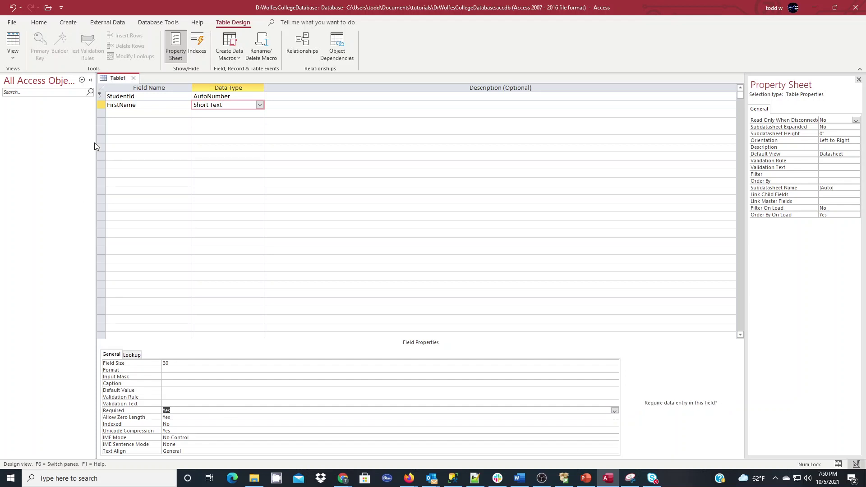
Add LastName as a Short Text field with size 30.
left_click(114, 114)
type("LastName")
key("Tab")
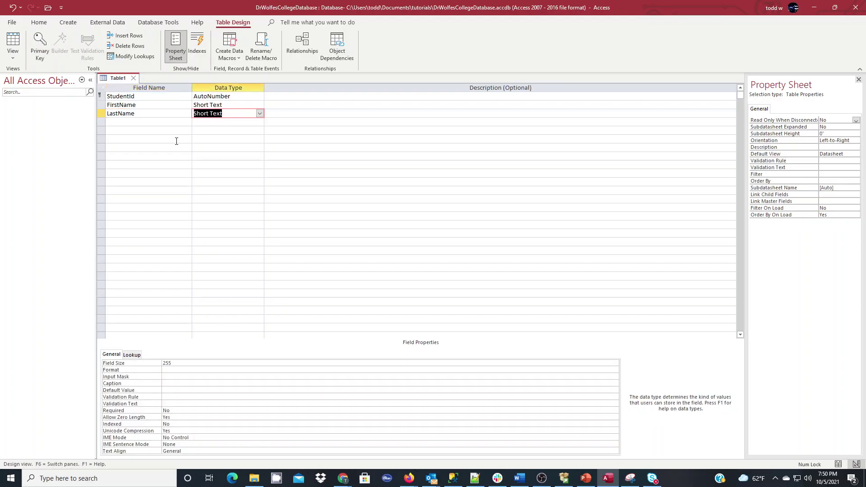
double_click(166, 363)
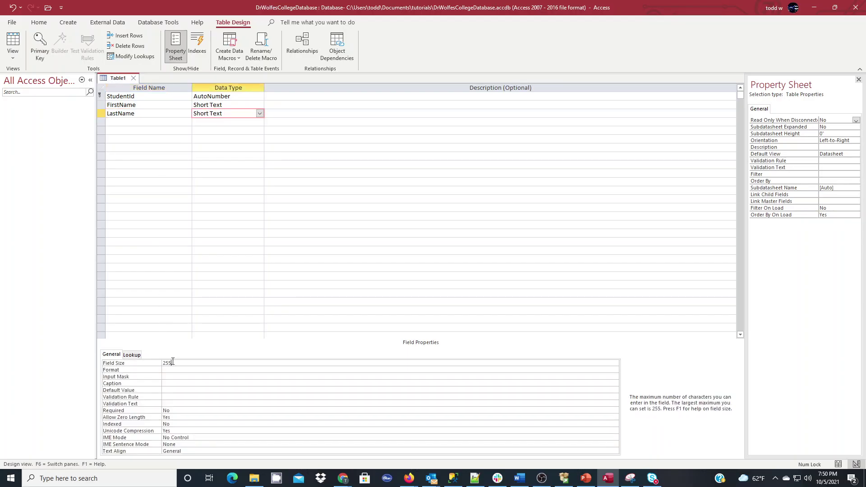
type("30")
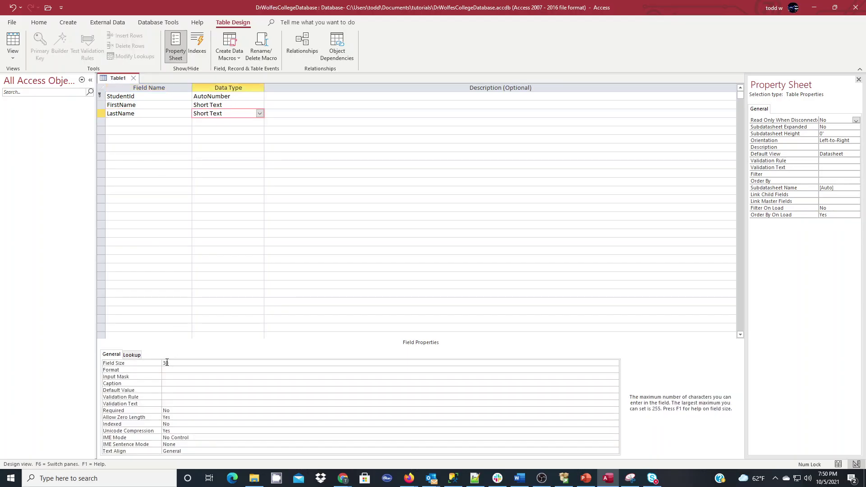
Add Address as a required Short Text field of size 100.
left_click(124, 123)
type("Address")
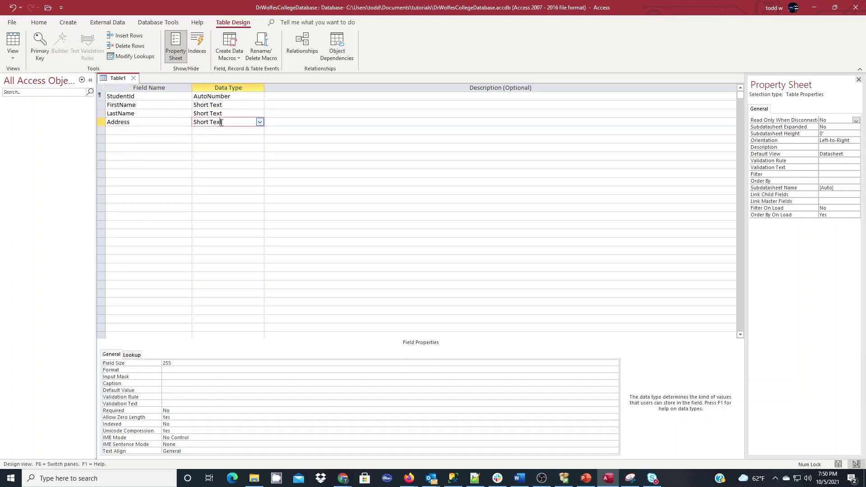
left_click(218, 123)
left_click(174, 363)
key("BackSpace")
key("BackSpace")
type("100")
left_click(186, 416)
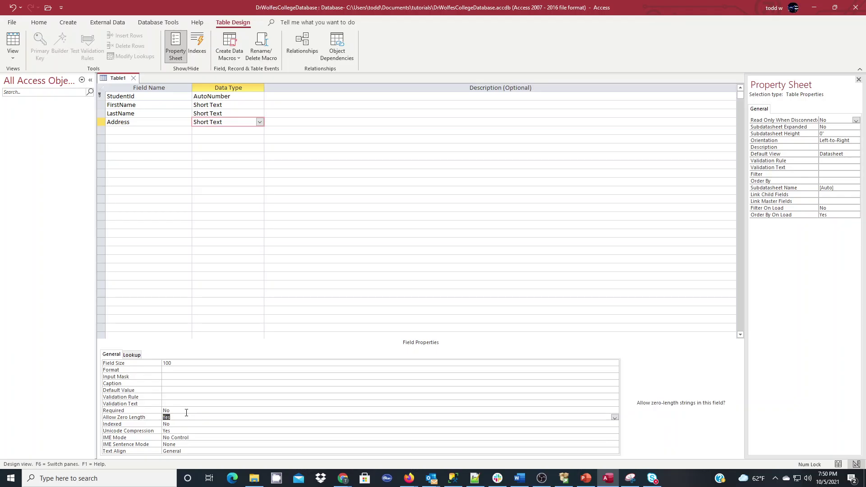
double_click(167, 411)
Add City as a required Short Text field of size 30.
left_click(178, 131)
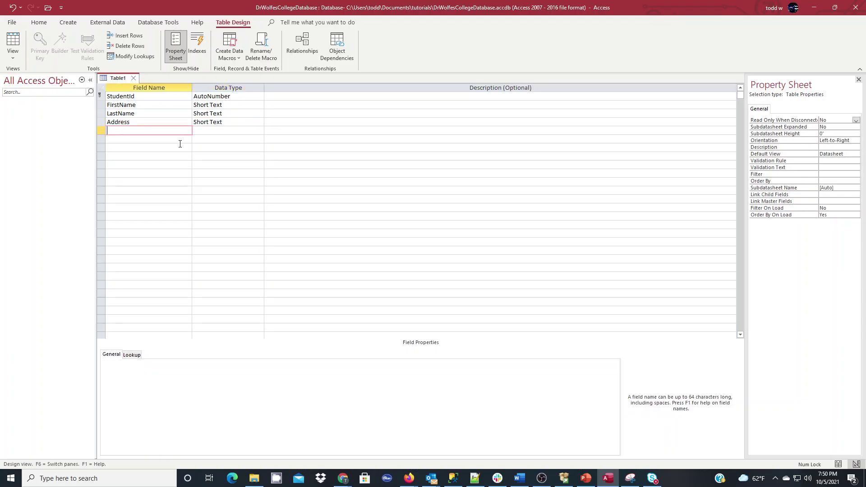
type("City")
left_click(203, 131)
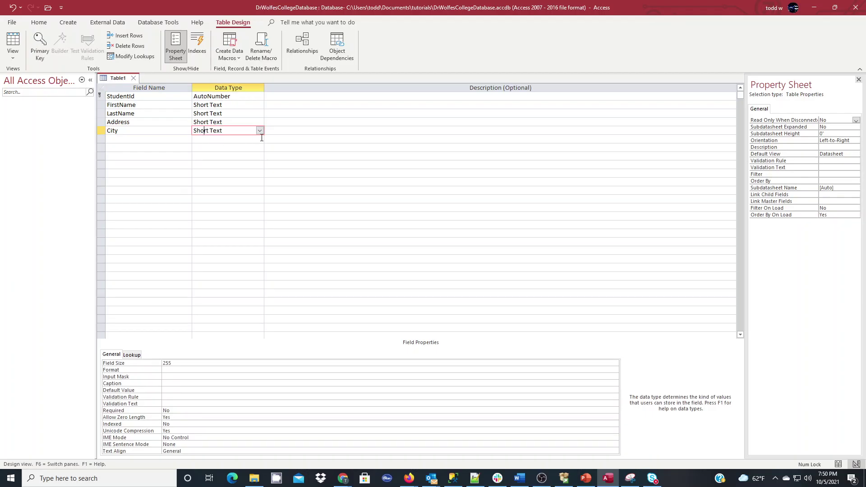
left_click(176, 363)
double_click(179, 363)
type("30")
double_click(164, 411)
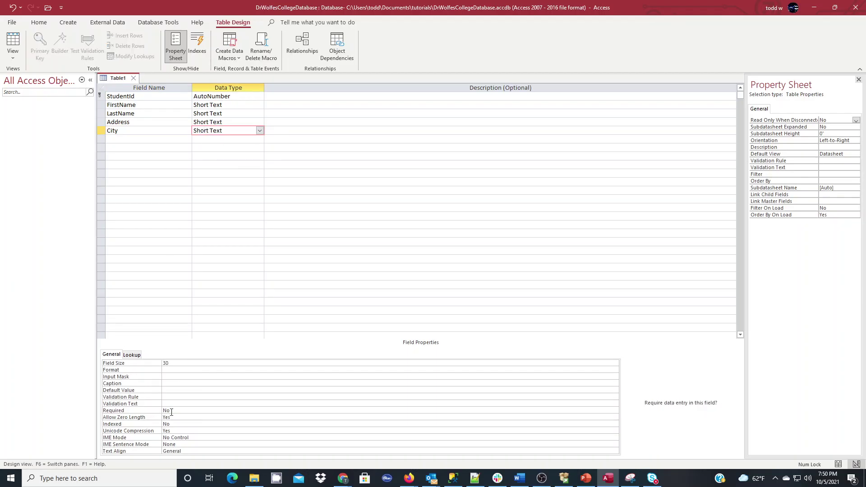
Add State with size 2, required, and zero-length values disallowed.
left_click(122, 141)
type("State")
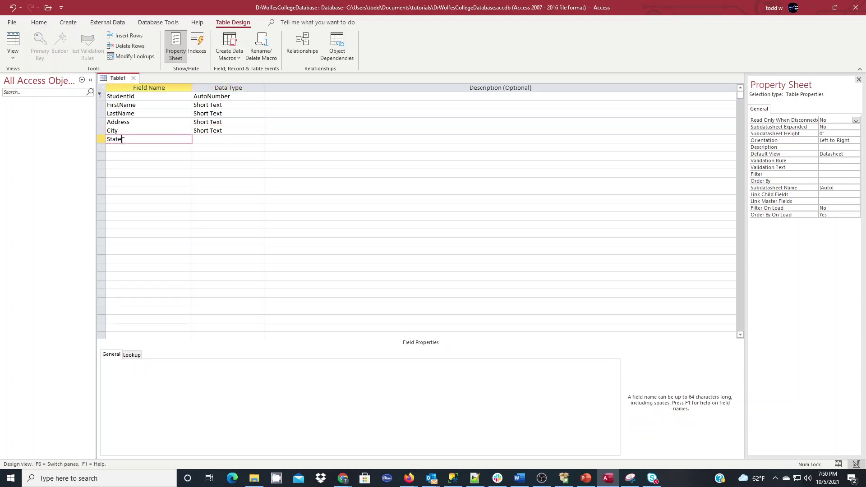
left_click(214, 139)
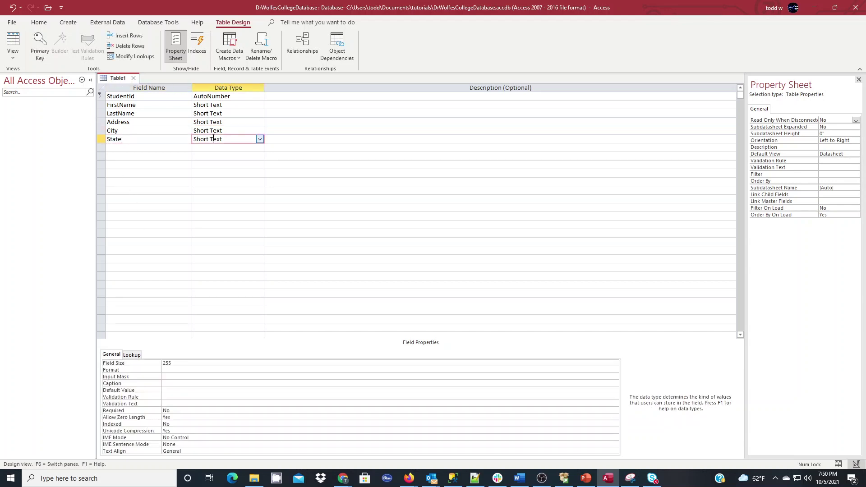
double_click(177, 363)
type("2")
left_click(176, 416)
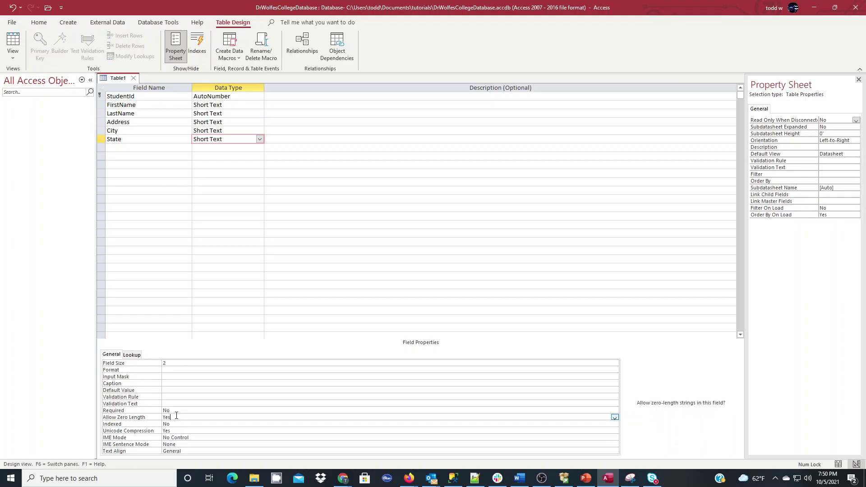
double_click(176, 416)
double_click(167, 410)
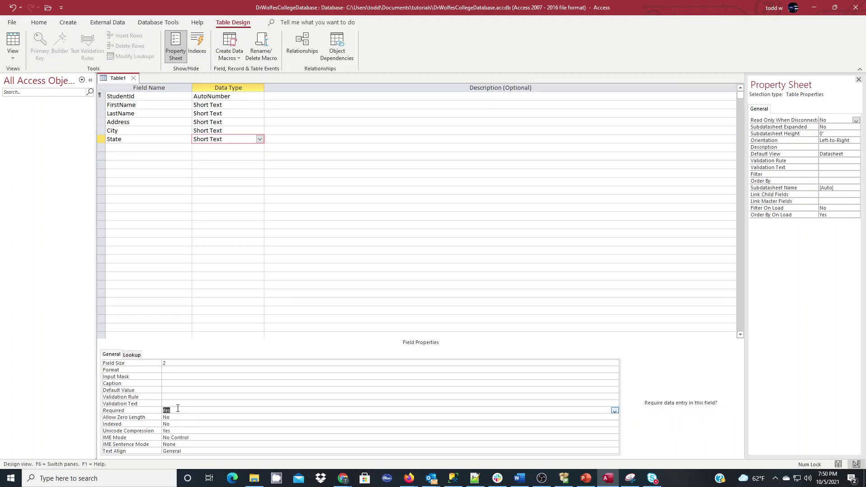
Add ZipCode as a Short Text field of size 5.
left_click(122, 148)
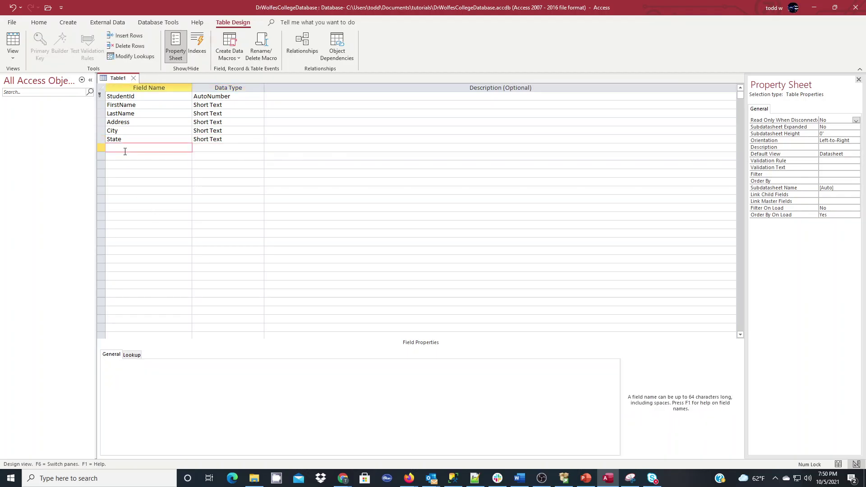
type("ZipCode")
key("Tab")
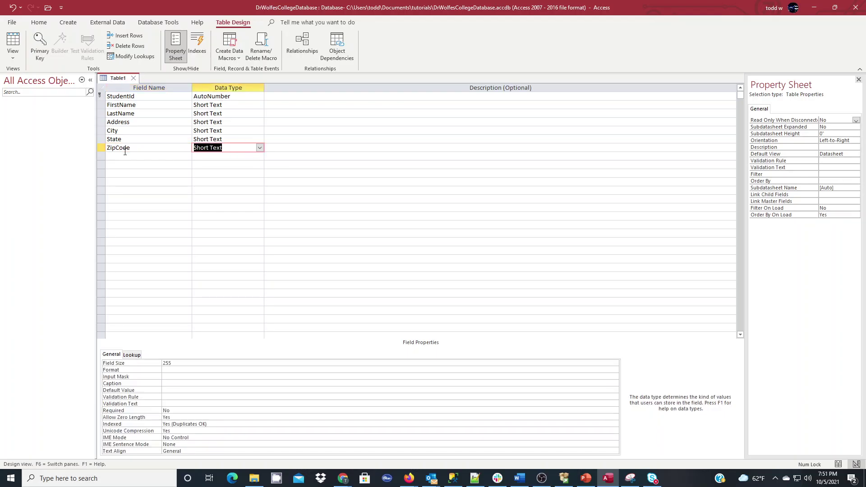
double_click(170, 363)
type("5")
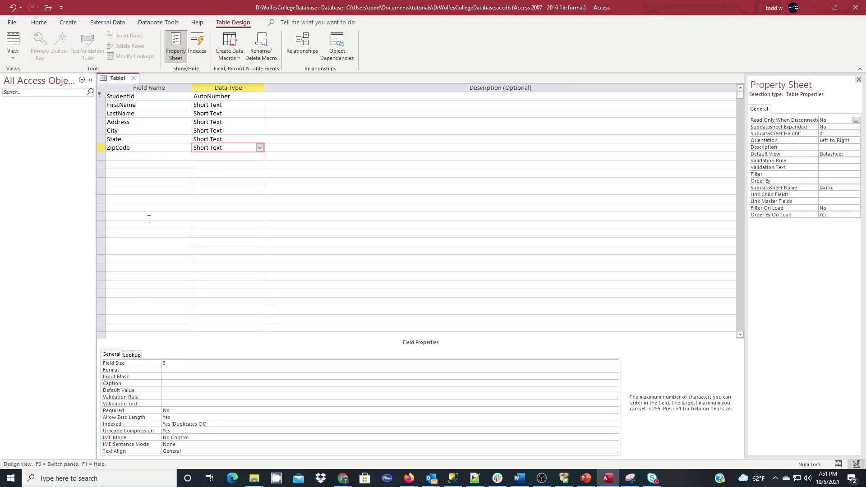
Add a FacultyId field with the Number data type.
left_click(134, 157)
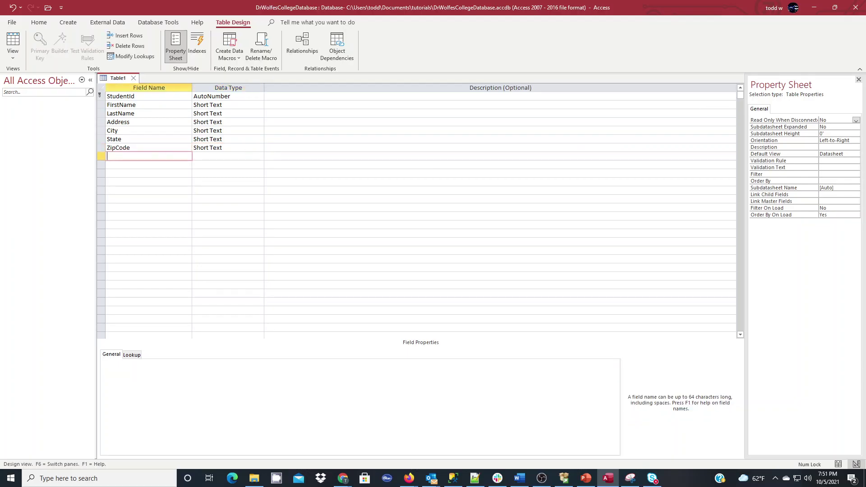
type("FacultyId")
left_click(211, 156)
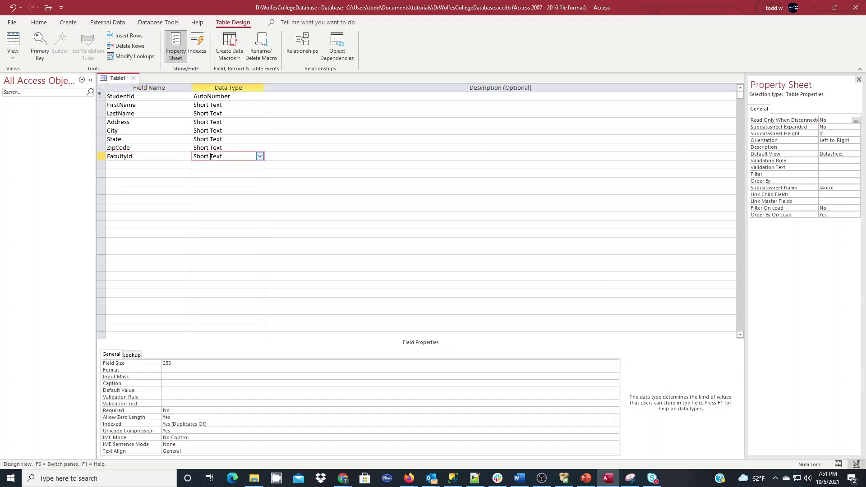
left_click(261, 156)
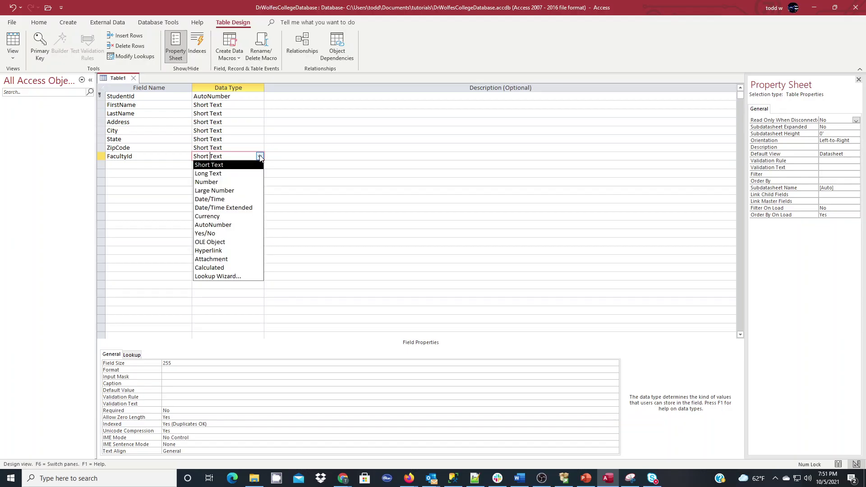
left_click(239, 181)
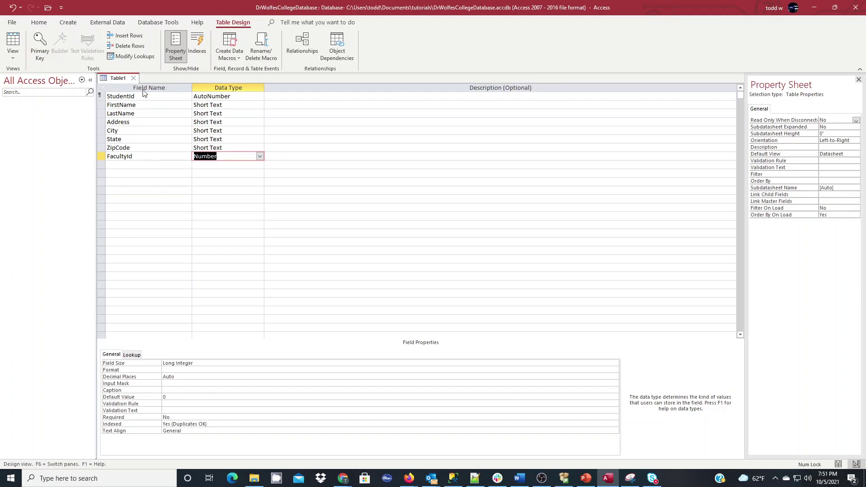
Close the design and save the table as tblStudents.
left_click(134, 78)
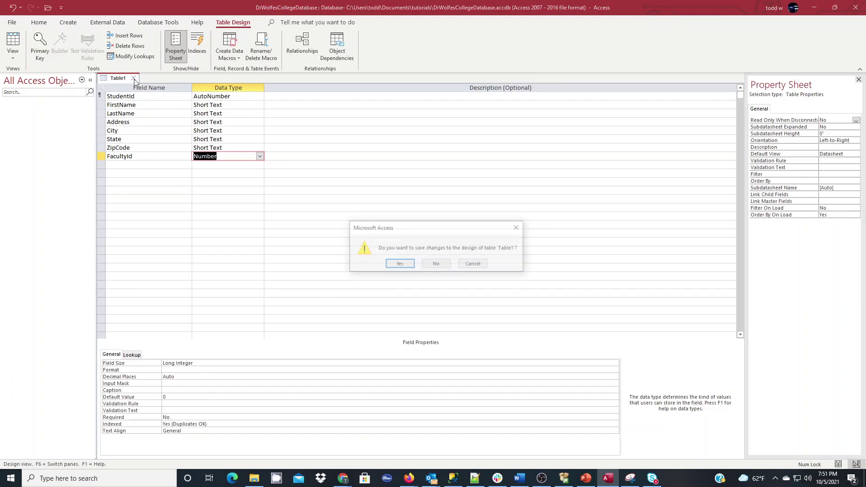
left_click(398, 265)
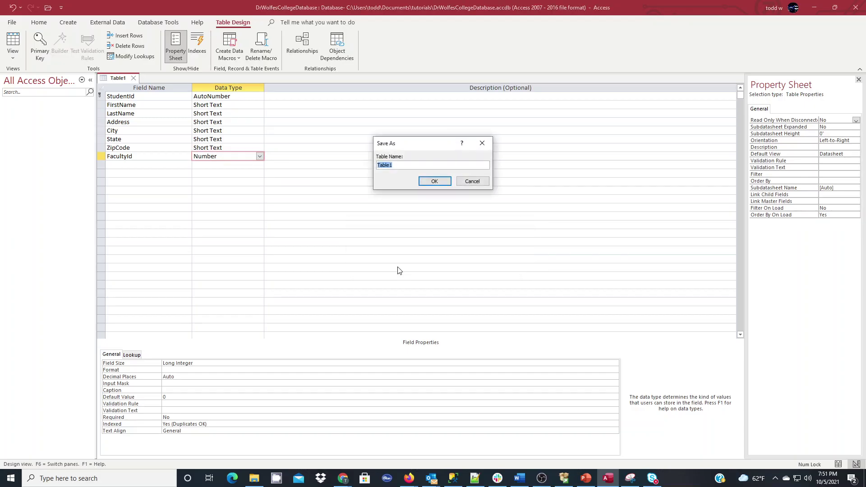
type("tblStudents")
left_click(433, 181)
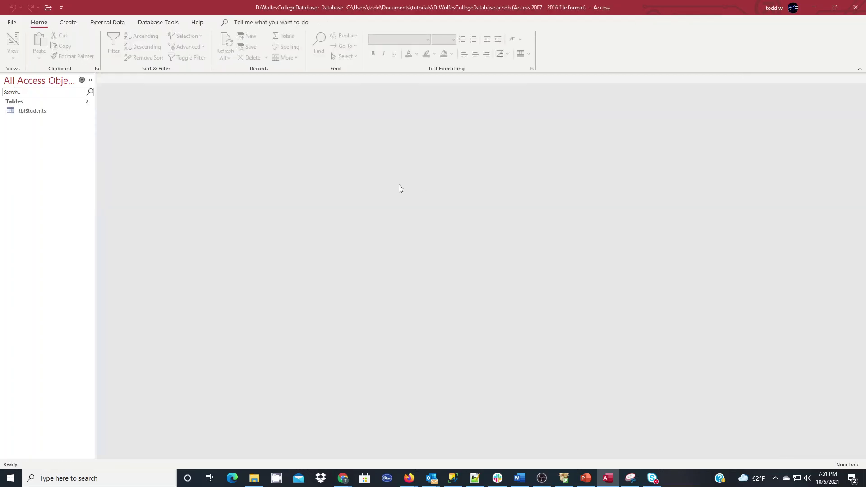
Start a new table design with CourseId as an AutoNumber primary key.
left_click(72, 25)
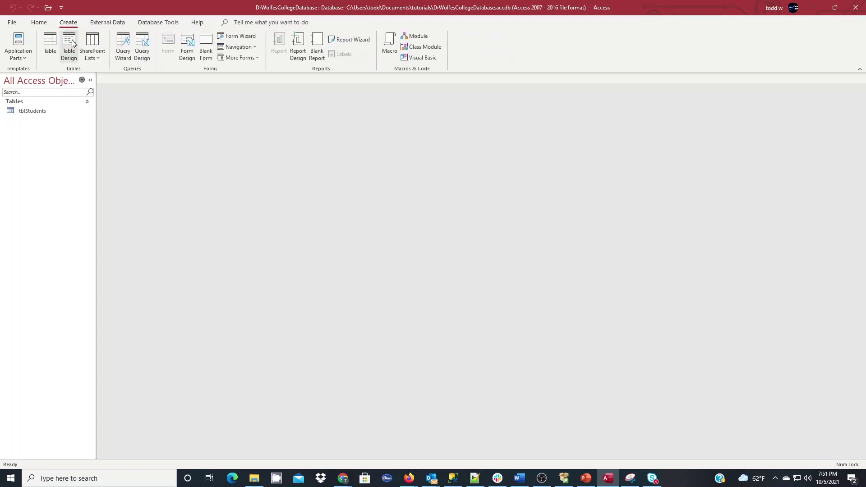
left_click(72, 40)
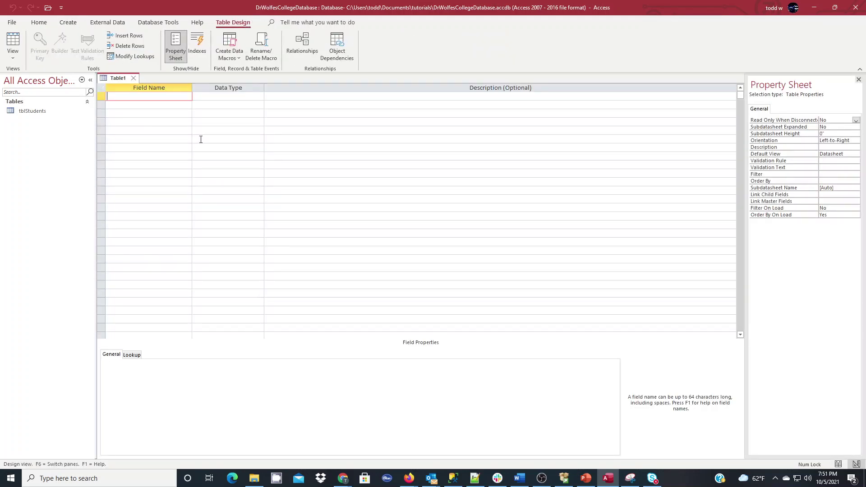
type("CourseId")
left_click(255, 100)
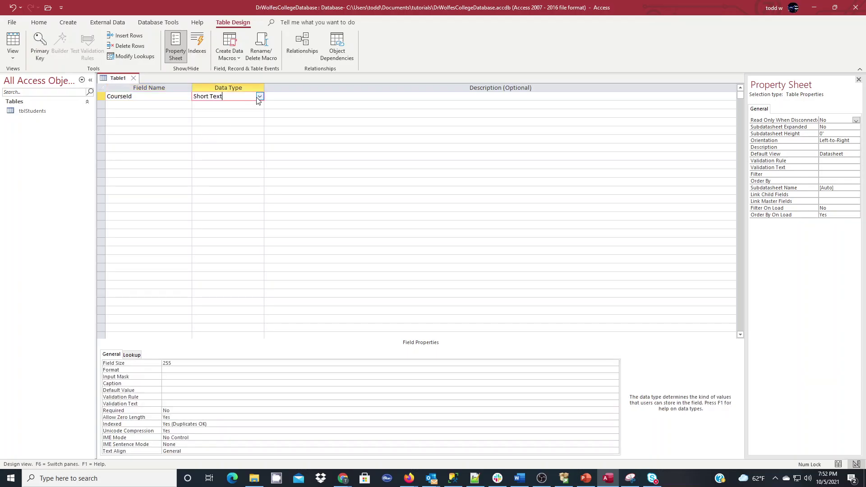
left_click(260, 97)
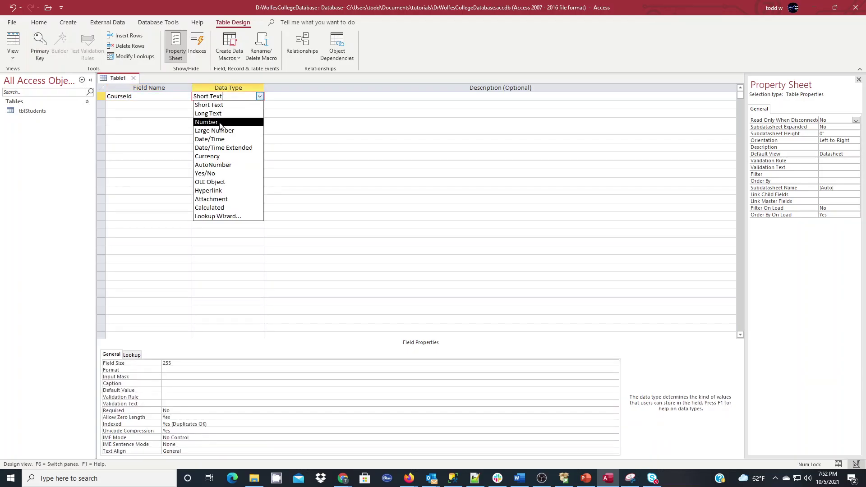
left_click(213, 165)
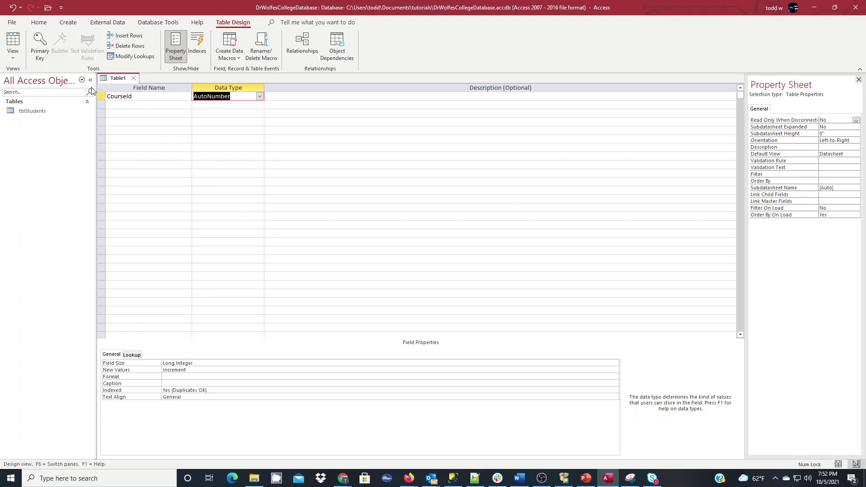
left_click(39, 46)
Add CourseName as a required Short Text field of size 100.
left_click(122, 107)
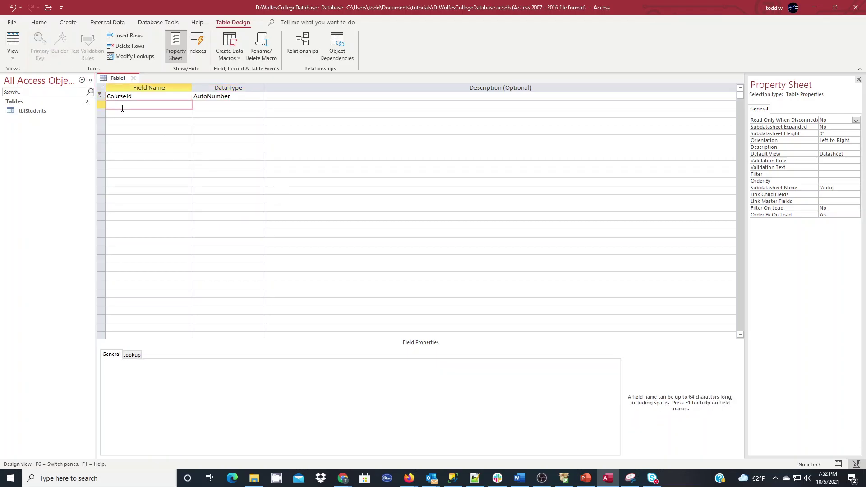
type("CourseName")
key("Tab")
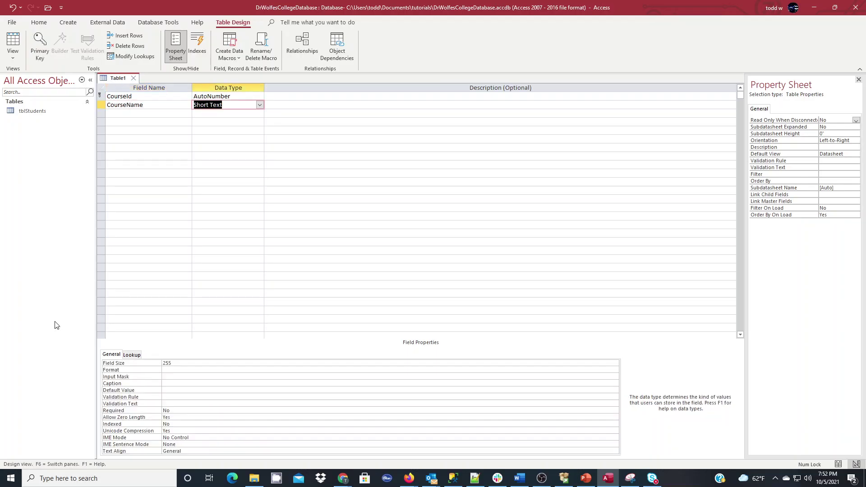
left_click(162, 364)
type("100")
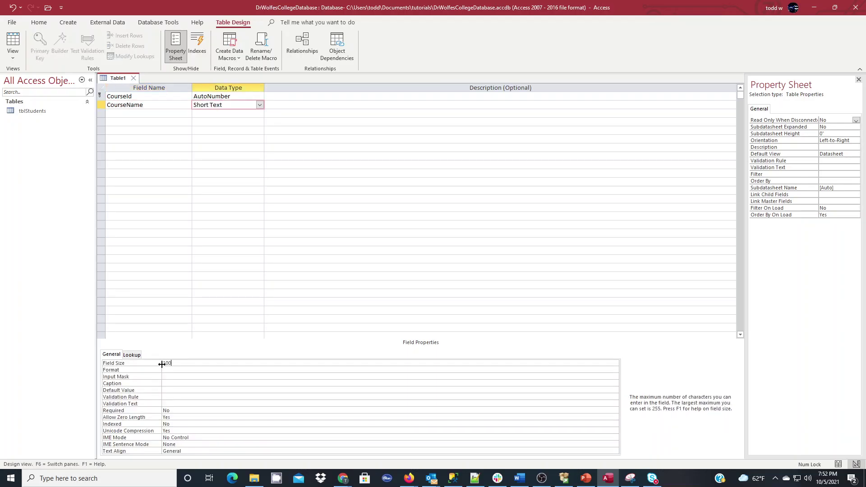
double_click(178, 409)
Add CourseDescription as a required Long Text field.
left_click(139, 116)
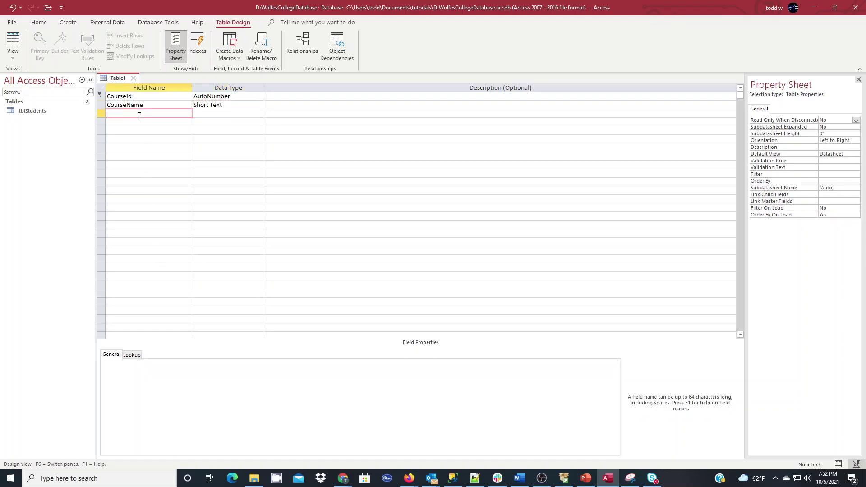
type("CourseDescripto")
key("BackSpace")
type("ion")
key("Tab")
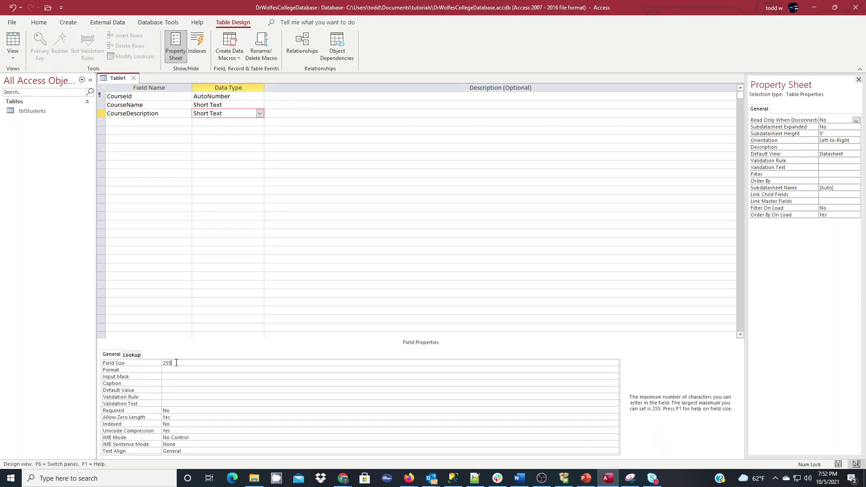
left_click(260, 114)
left_click(233, 130)
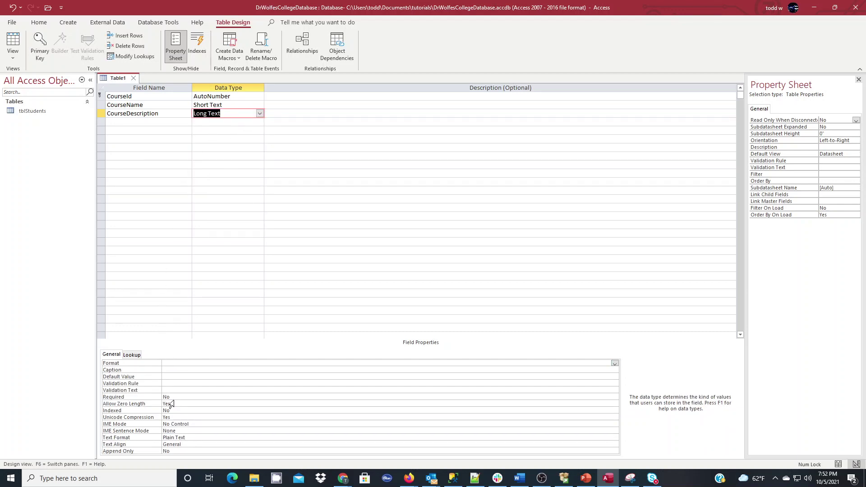
double_click(174, 397)
Add CreditHours as a required Number field.
left_click(148, 122)
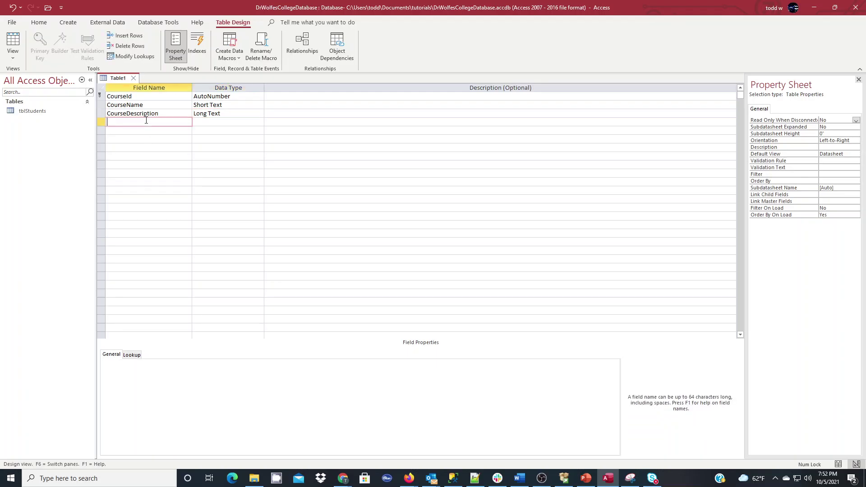
type("CreditHours")
left_click(240, 121)
left_click(260, 122)
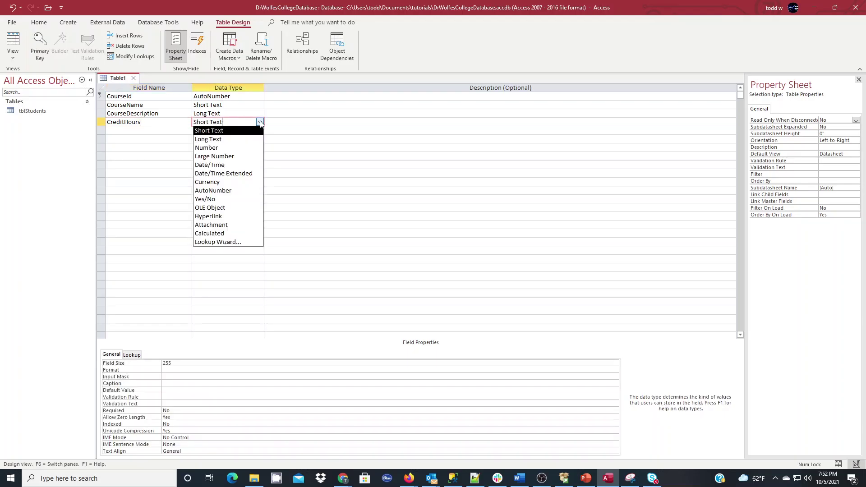
left_click(234, 148)
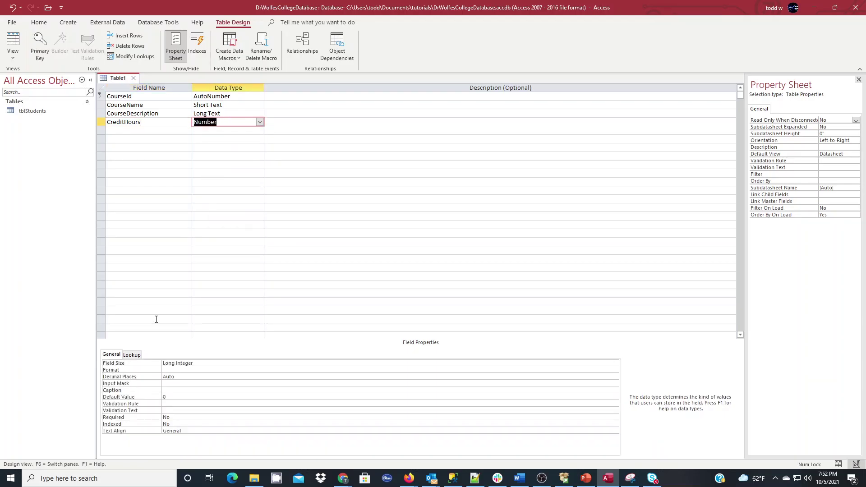
left_click(169, 417)
double_click(169, 417)
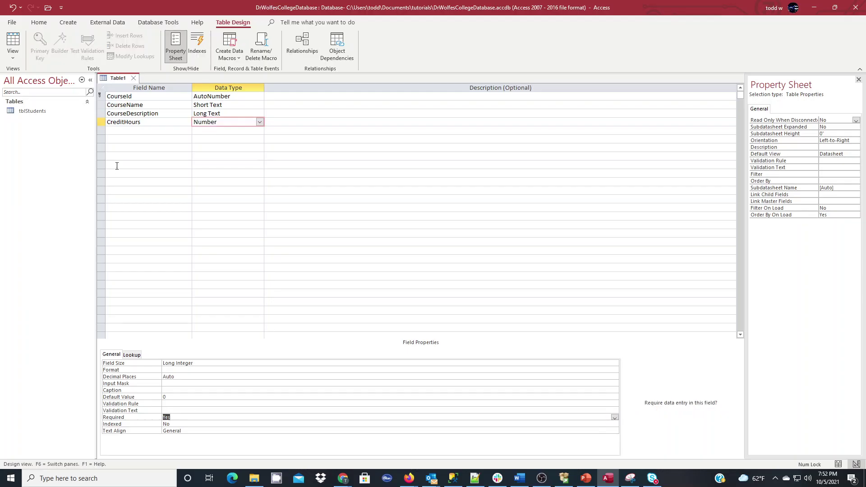
Save the course table as tblCourses and close its design.
key("ctrl+s")
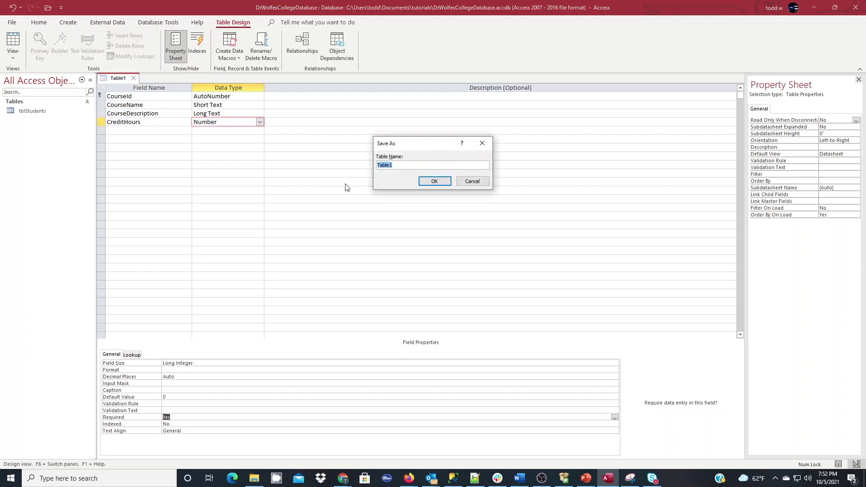
type("tblCourses")
left_click(436, 182)
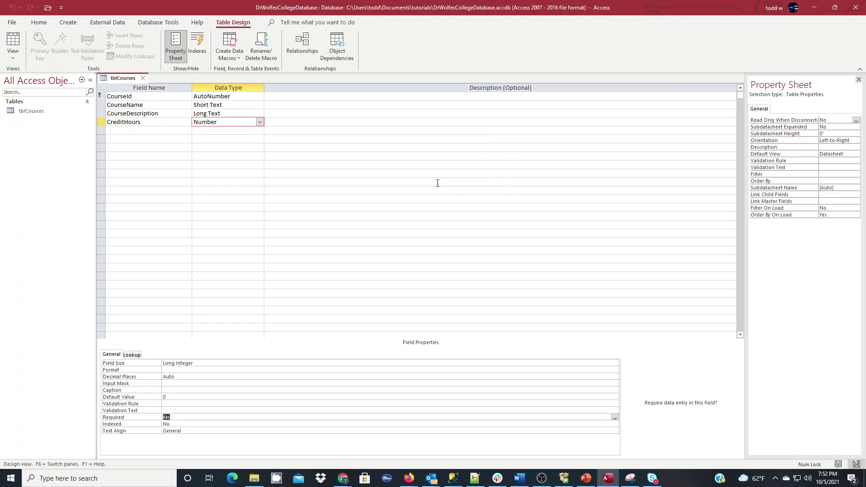
left_click(142, 79)
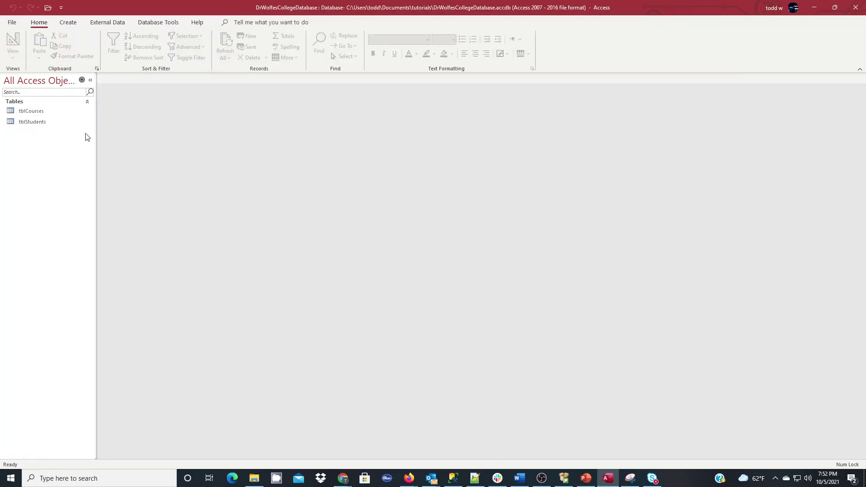
Copy and paste tblStudents as a structure-only table named tblFaculty.
left_click(35, 124)
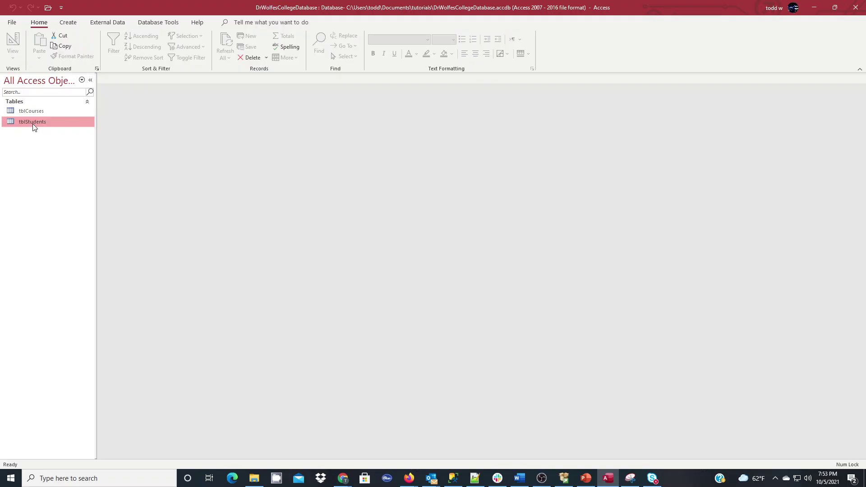
key("ctrl+c")
key("ctrl+v")
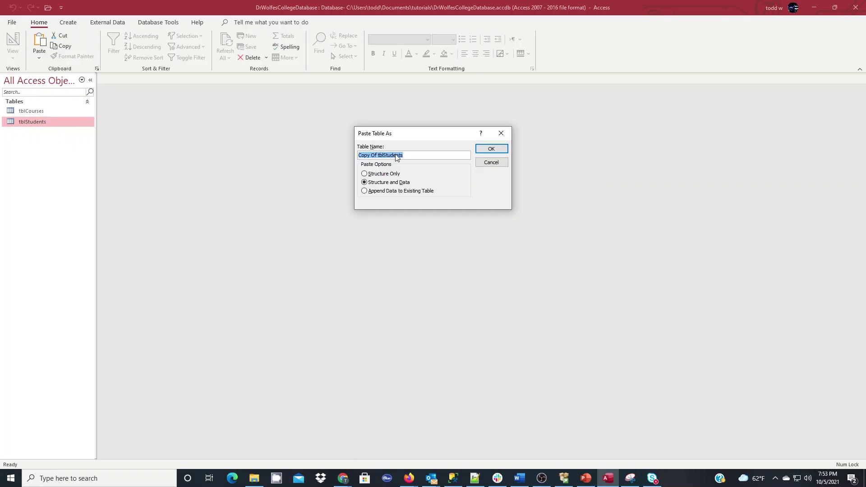
left_click(385, 155)
left_click_drag(378, 156, 359, 156)
key("Delete")
key("shift+End")
type("Faculty")
left_click(365, 173)
left_click(491, 151)
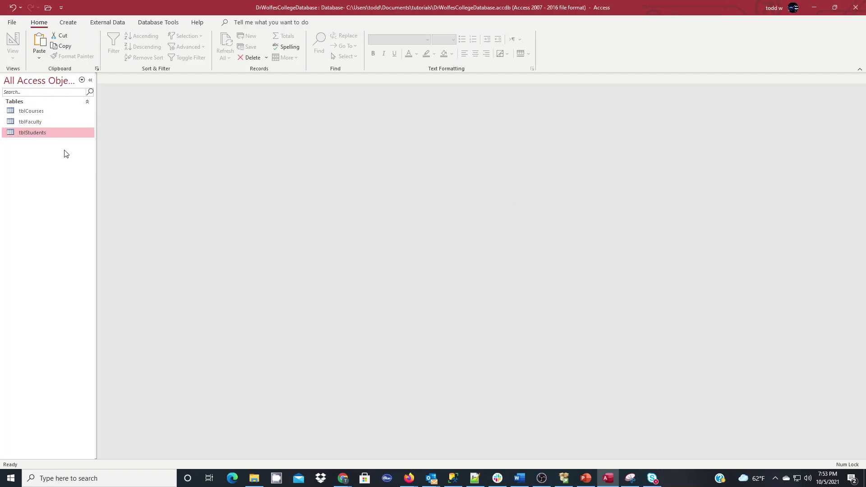
Open tblFaculty in design view and rename its StudentId field to FacultyId.
left_click(34, 125)
right_click(34, 125)
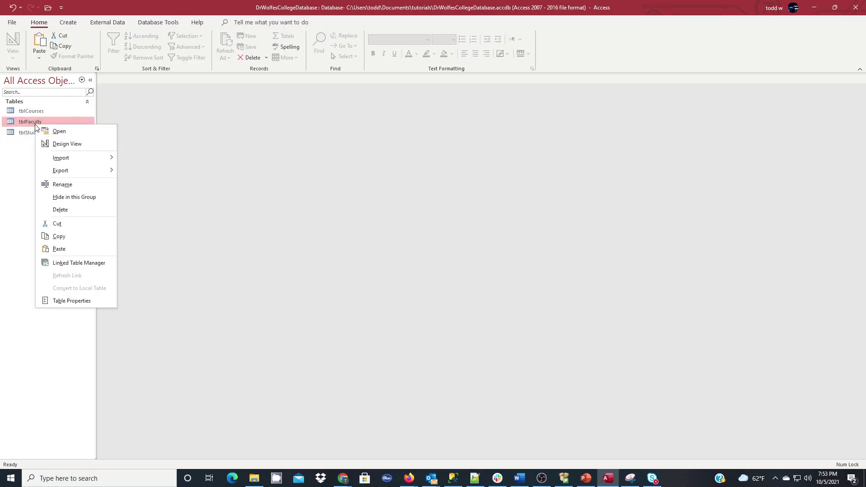
left_click(65, 143)
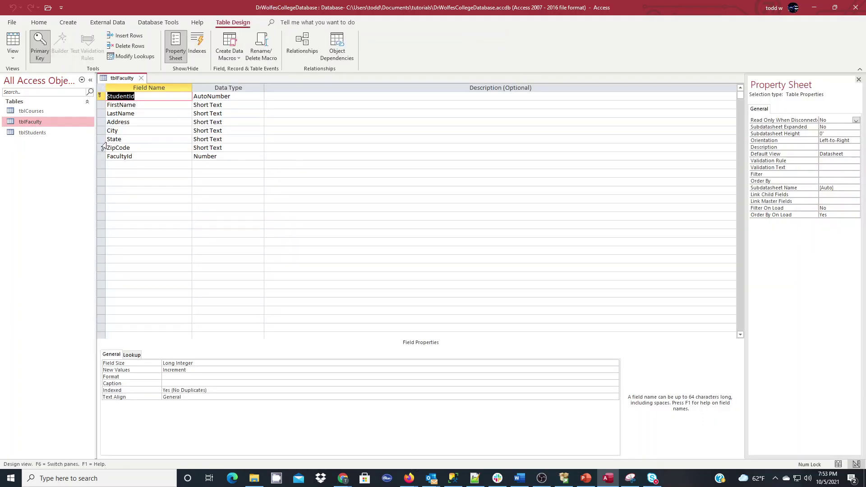
left_click(129, 97)
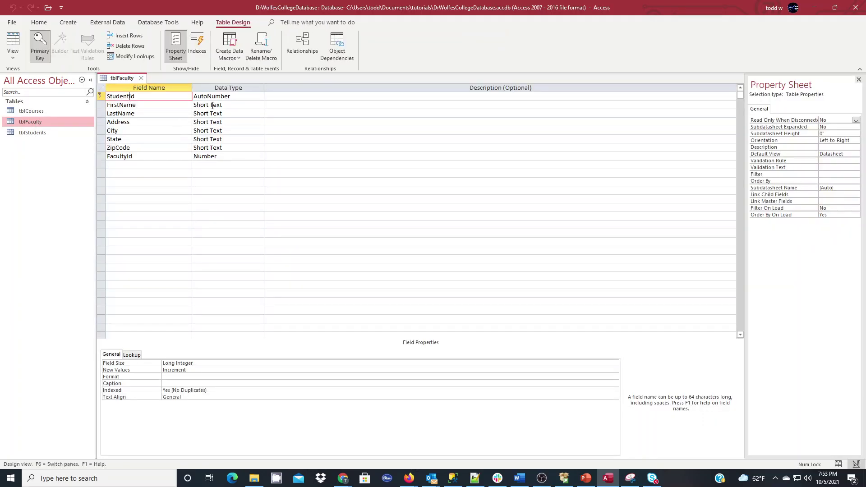
key("shift+Home")
type("Faci;")
key("BackSpace")
key("BackSpace")
type("ulty")
Delete the duplicate FacultyId row, then save and close tblFaculty.
left_click(152, 156)
left_click(100, 156)
right_click(101, 158)
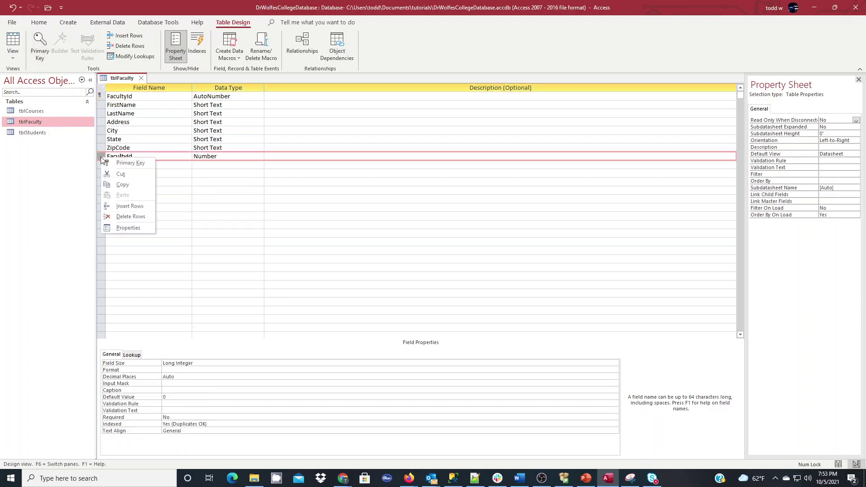
left_click(129, 218)
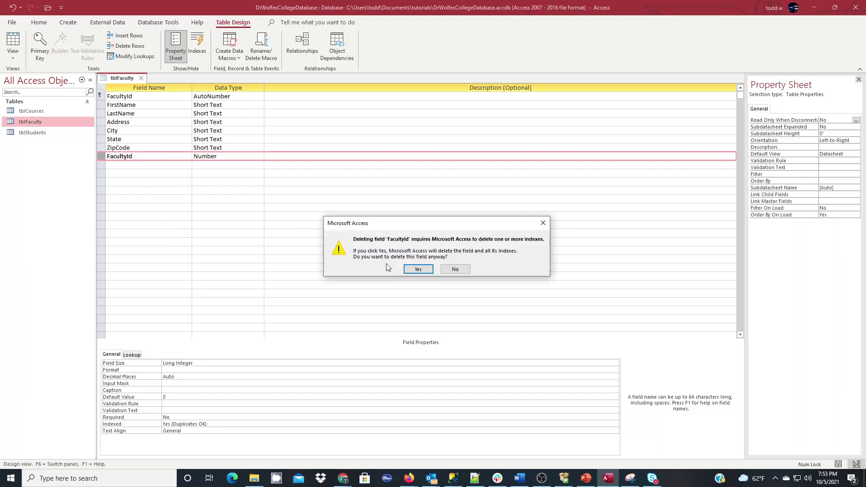
left_click(419, 269)
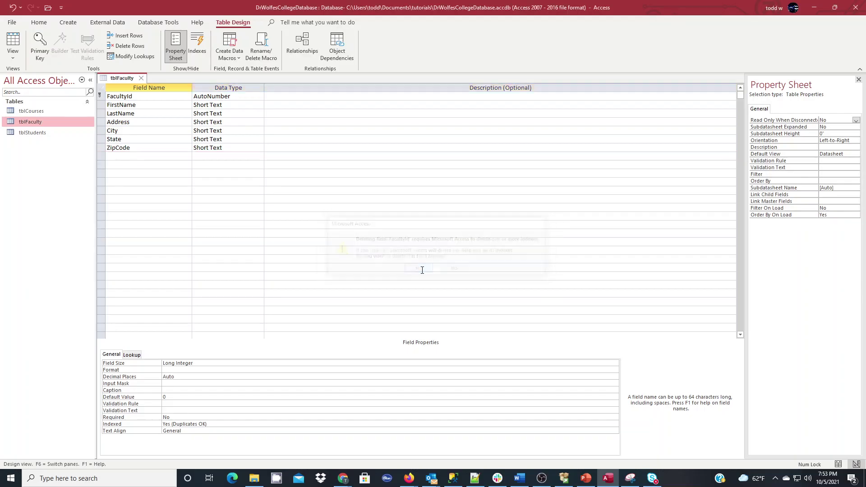
left_click(146, 148)
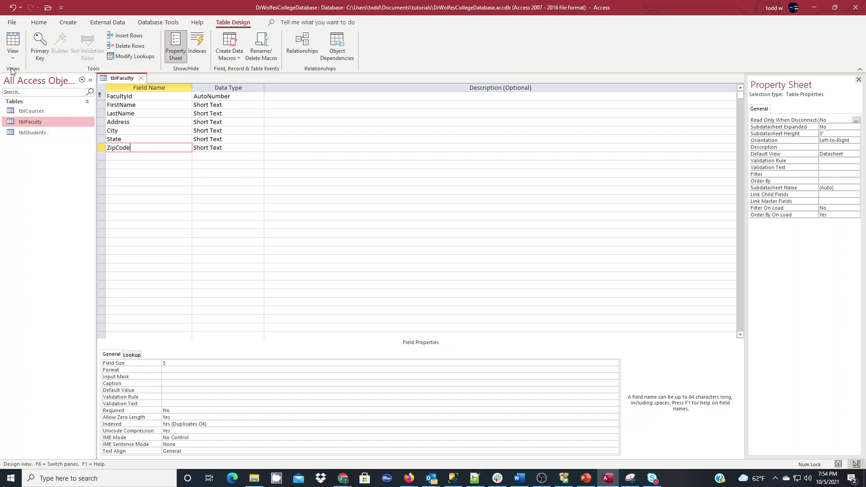
left_click(140, 78)
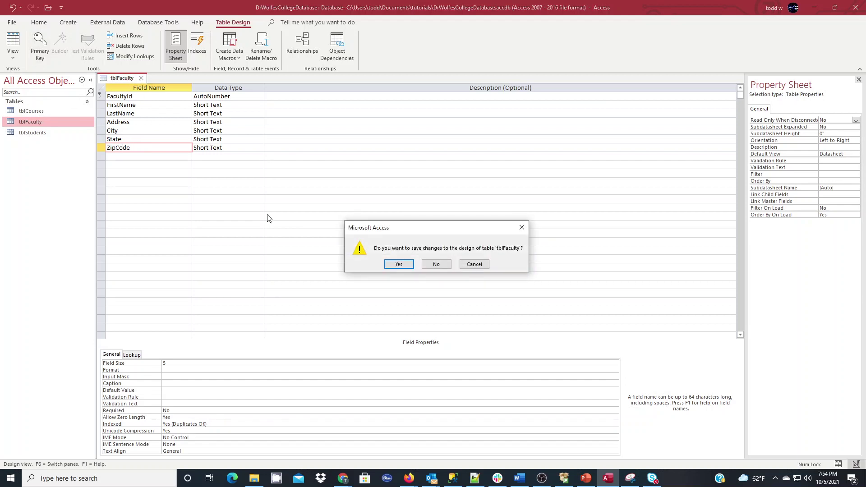
left_click(403, 264)
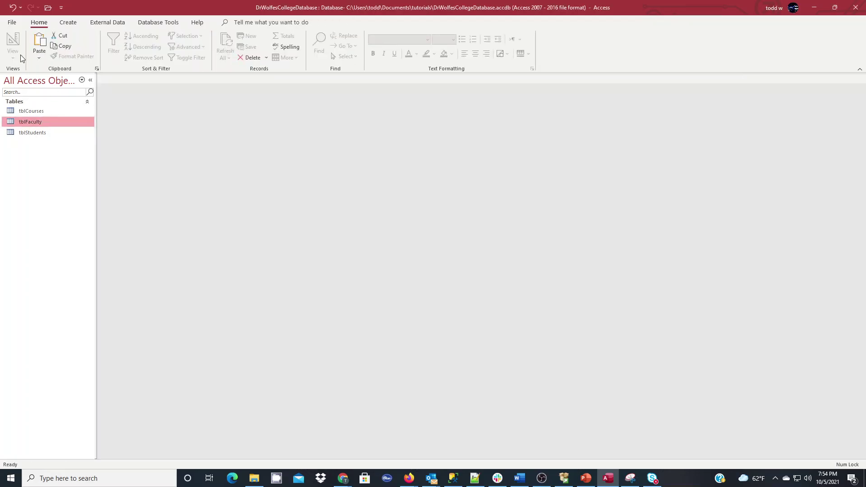
Create a new table design with StudentId and CourseId fields, both typed Number.
left_click(67, 23)
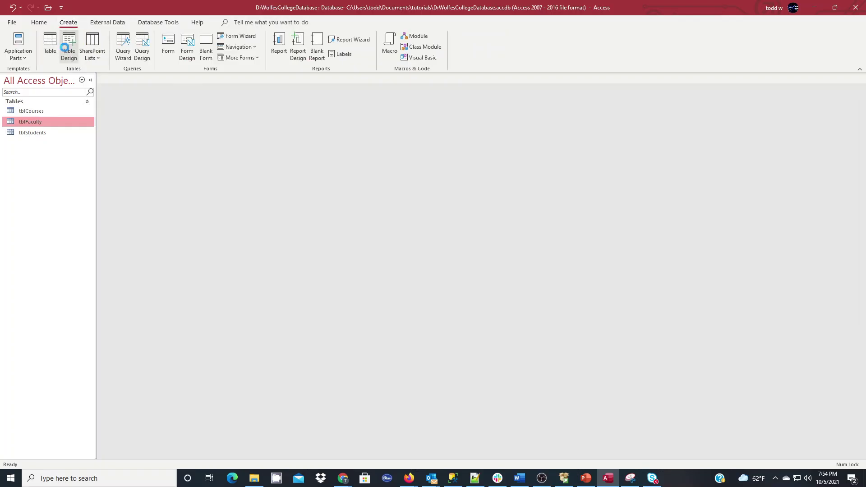
left_click(66, 48)
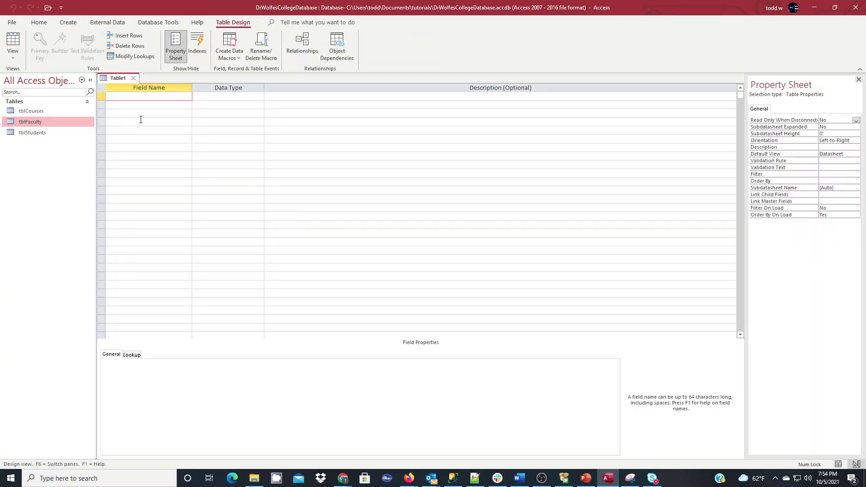
type("StudentId")
key("Tab")
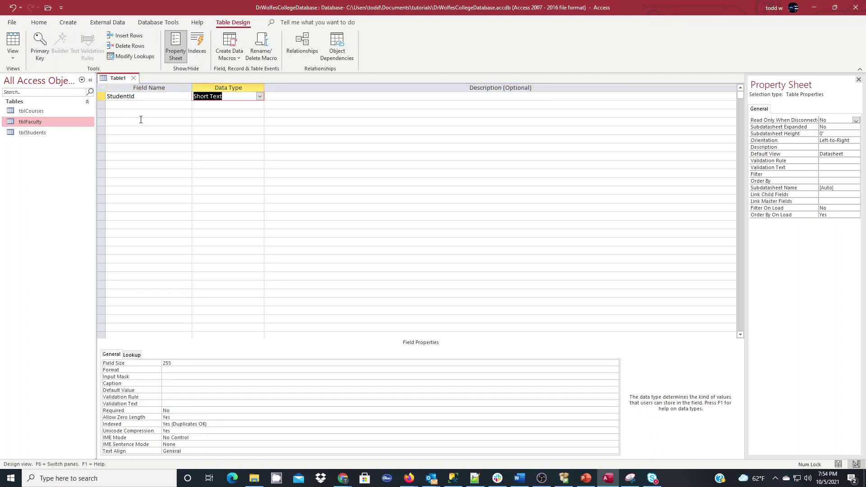
type("Number")
key("Tab")
key("Tab")
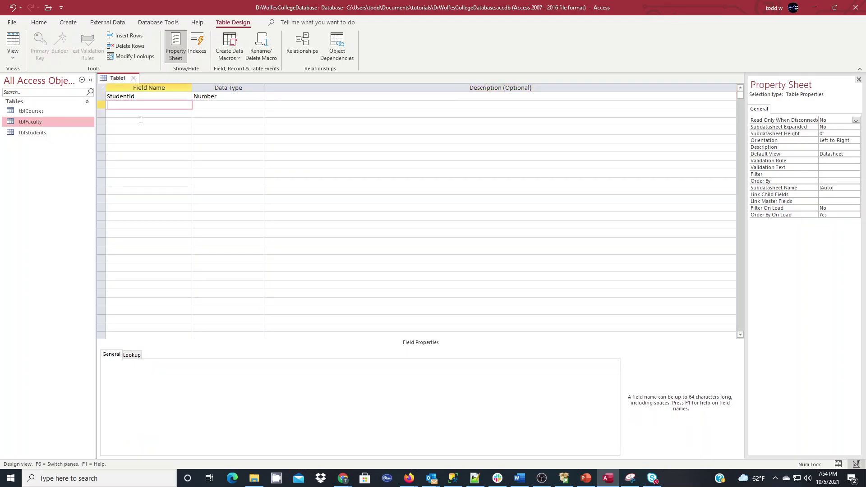
type("CourseId")
key("Tab")
type("num")
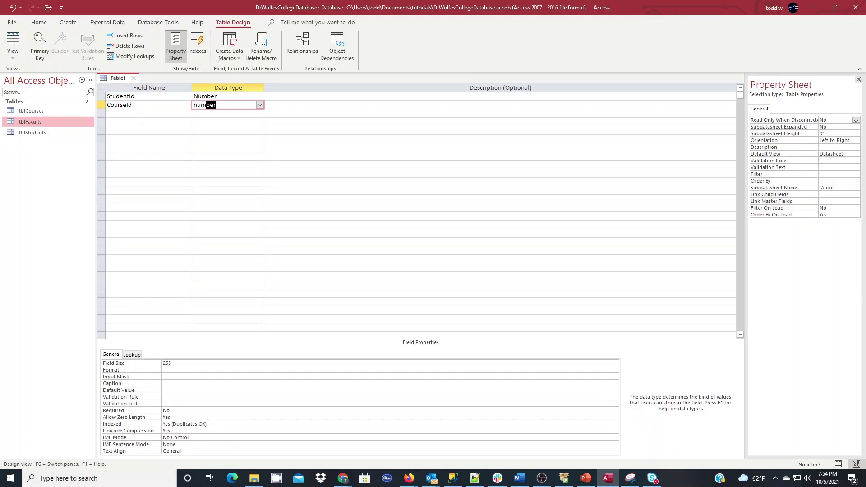
key("Tab")
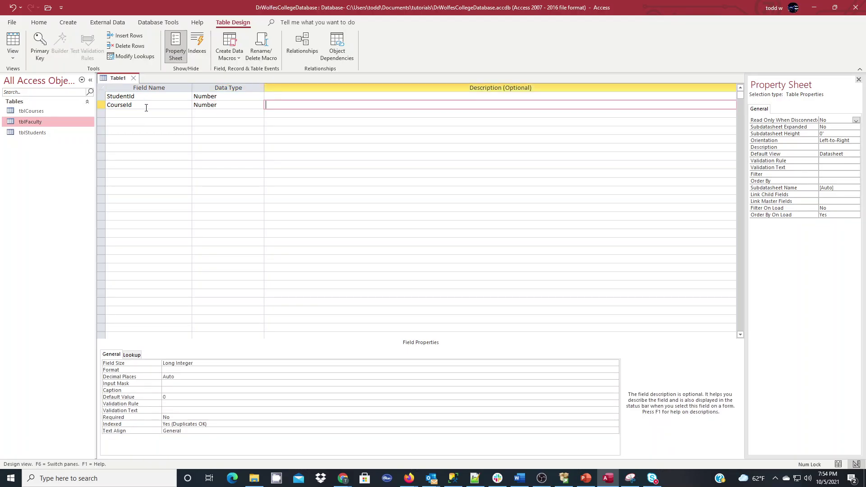
Bring back the draw.io ERD to check the Registration entity keyed by StudentID and CourseId.
key("alt+Tab")
left_click_drag(511, 16, 222, 17)
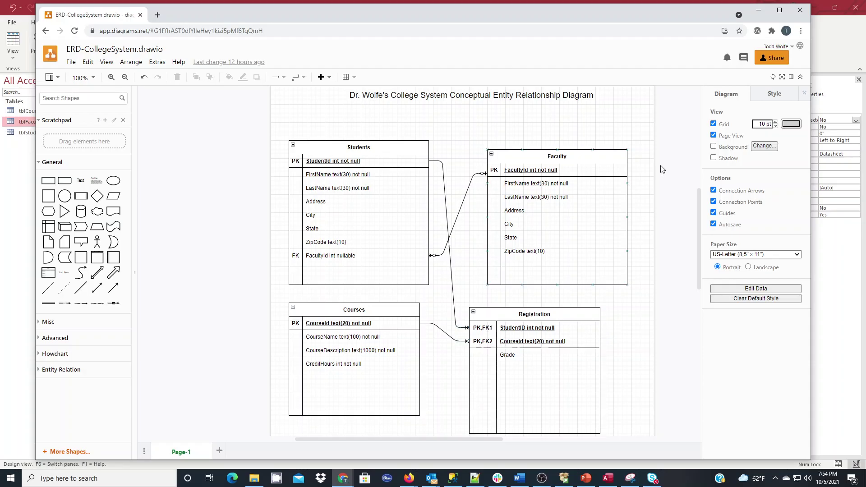
Make StudentId and CourseId a combined primary key.
left_click(758, 16)
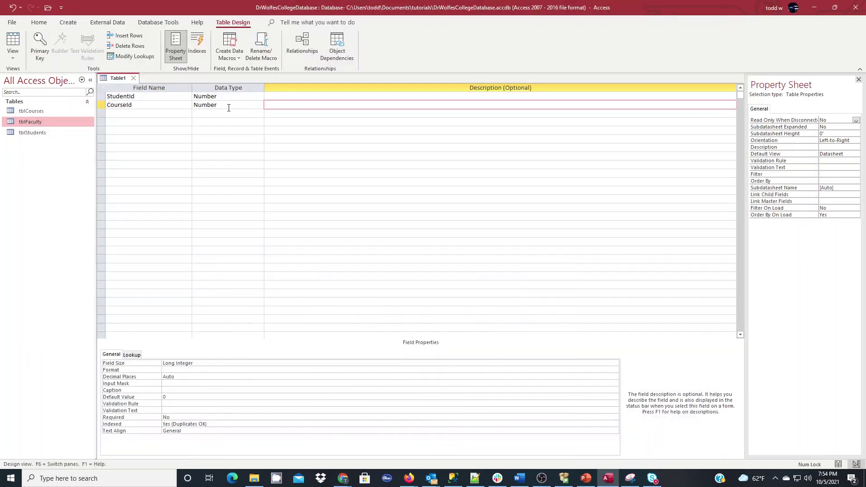
left_click(103, 97, "shift")
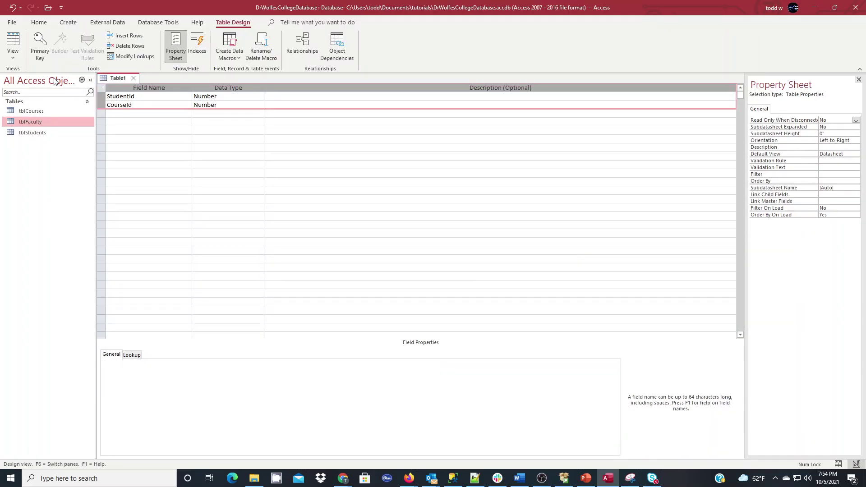
left_click(40, 45)
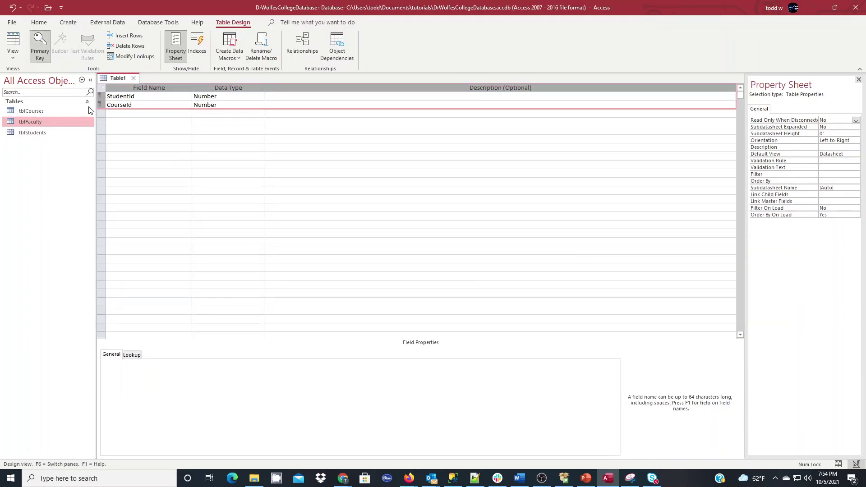
Add a third field named GPA with the Number data type.
left_click(139, 116)
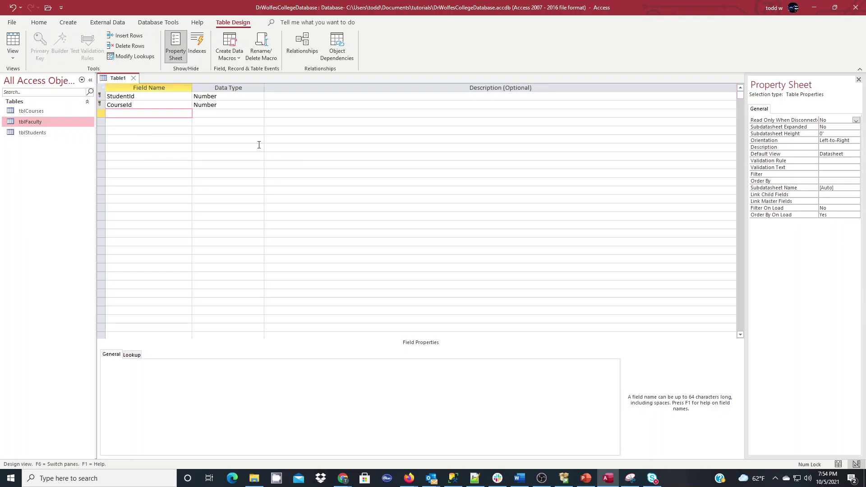
type("GPA")
key("Tab")
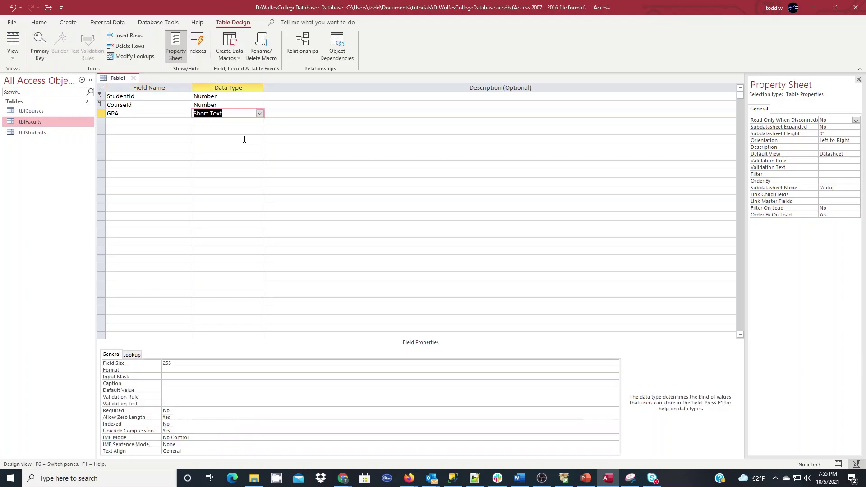
left_click(260, 115)
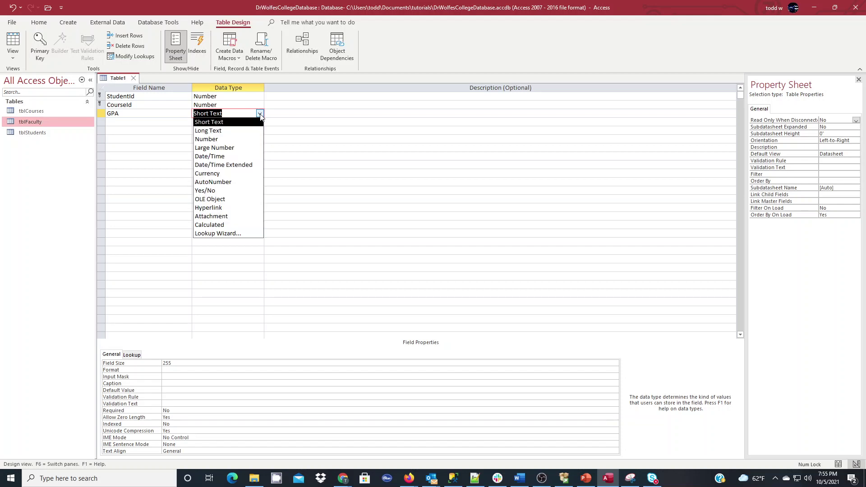
left_click(242, 140)
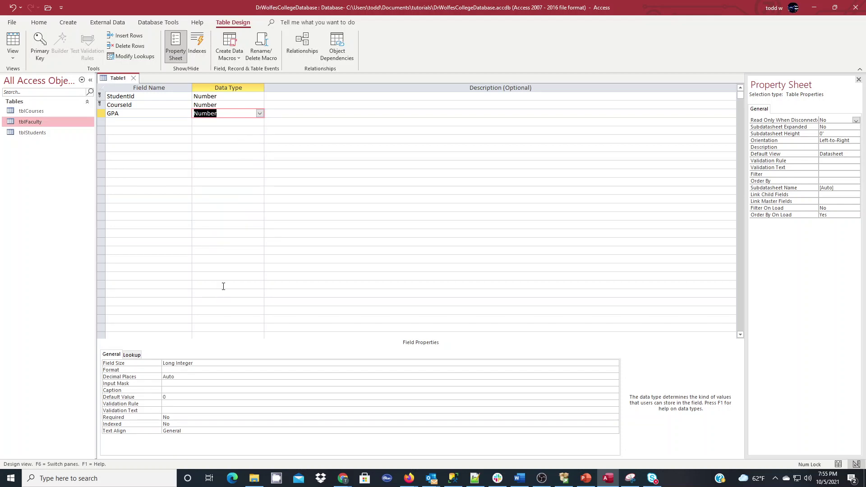
Set GPA's field size to Decimal, giving precision 18 and scale 0.
left_click(368, 364)
left_click(615, 363)
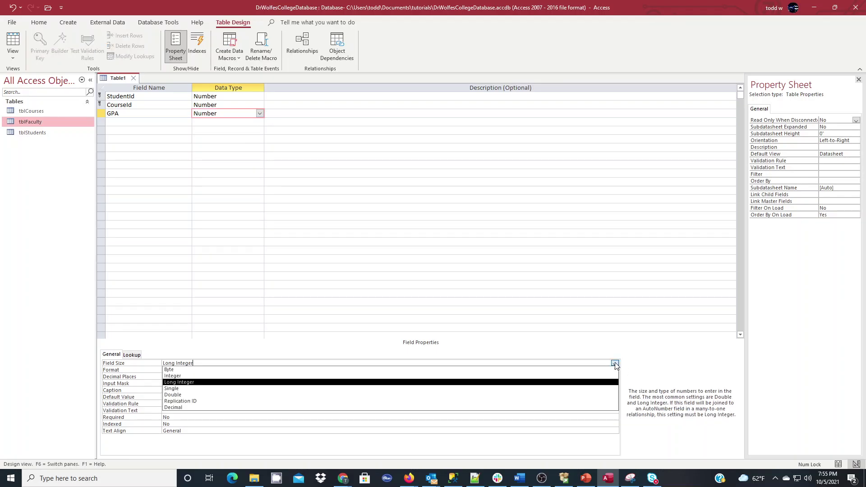
left_click(190, 408)
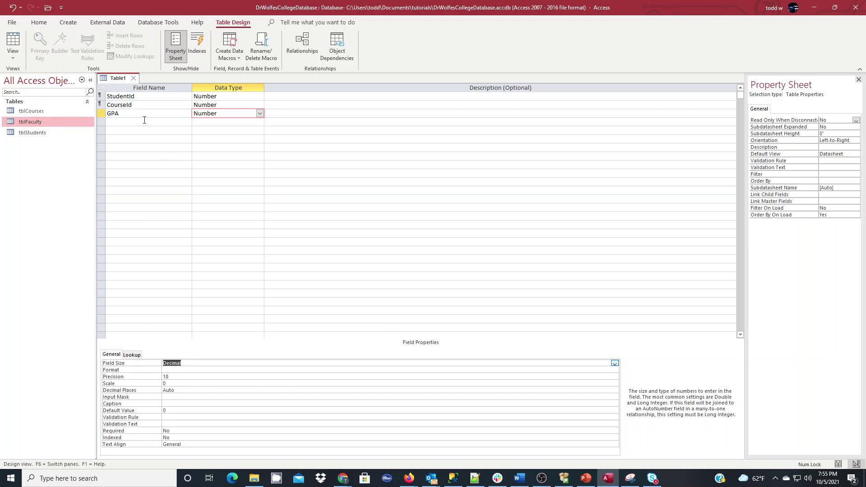
Save the new table as tblRegistration and close its design view.
key("ctrl+s")
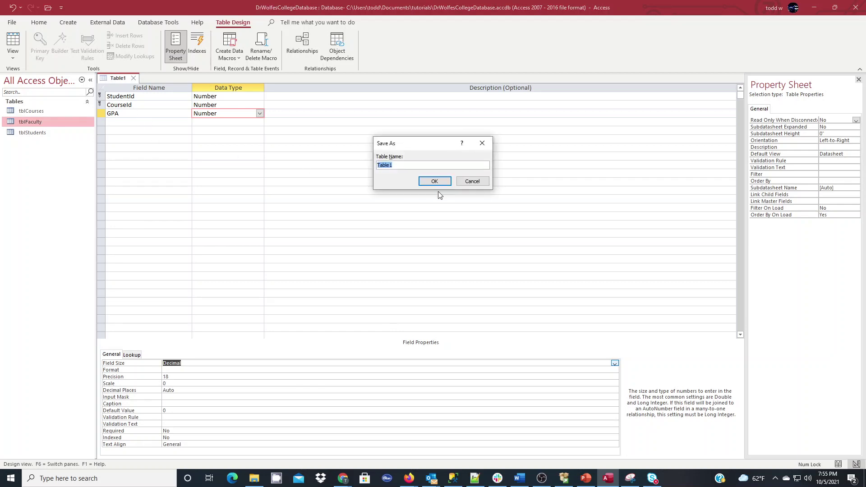
type("tblRegistration")
key("Return")
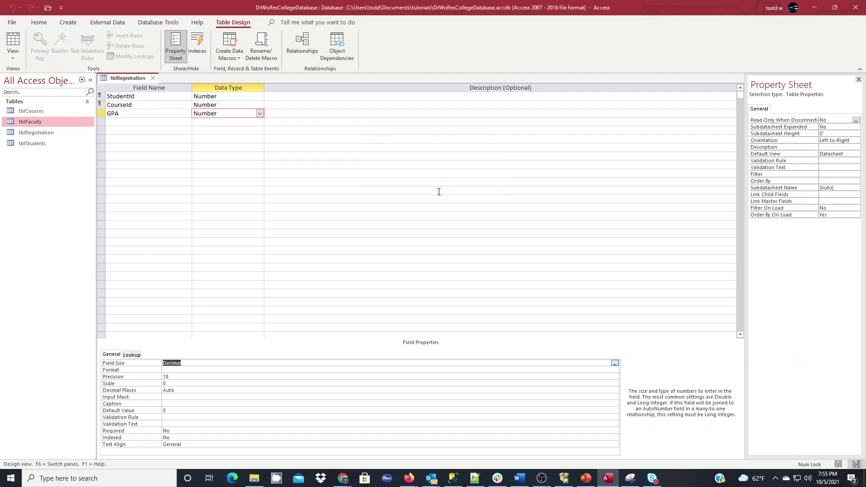
left_click(153, 77)
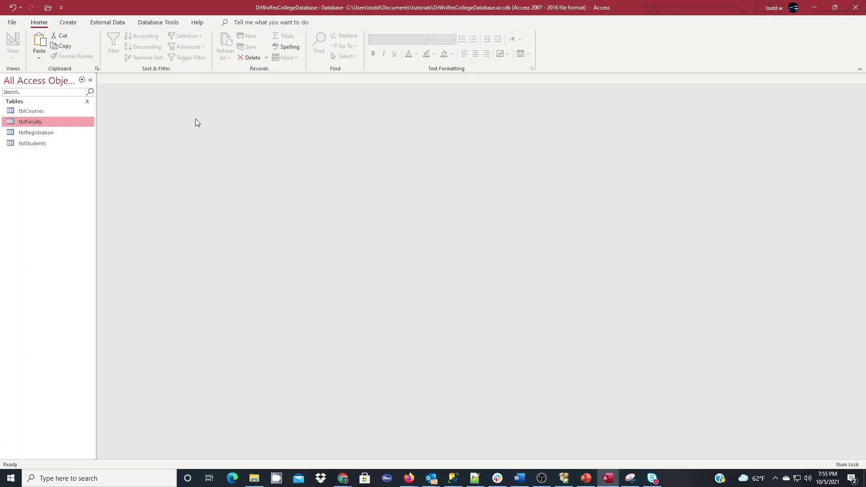
left_click(150, 26)
Add all four tables to the Relationships window.
left_click(113, 47)
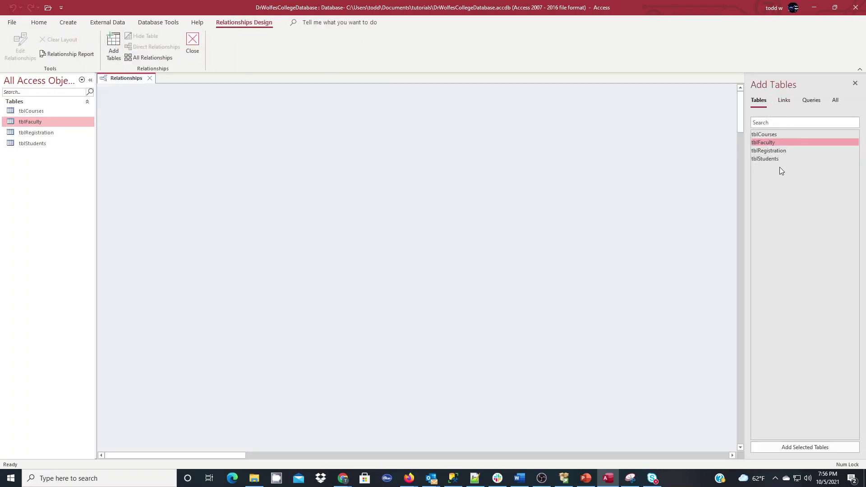
left_click(764, 134)
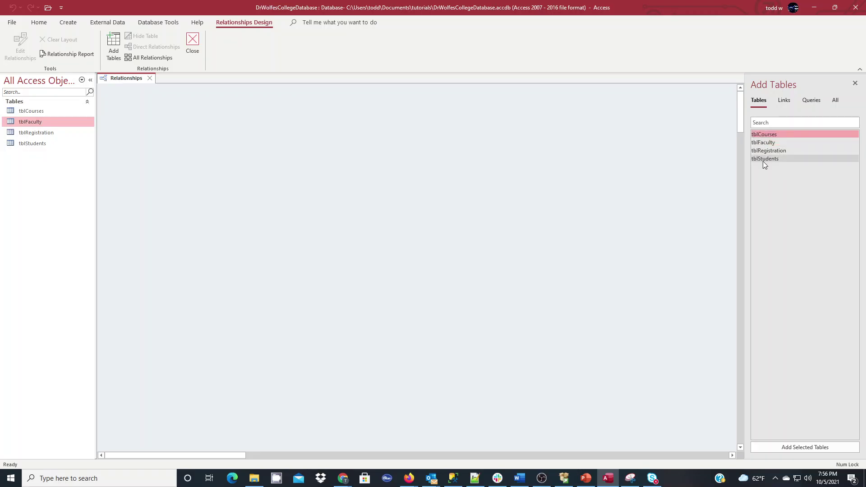
left_click(764, 158, "shift")
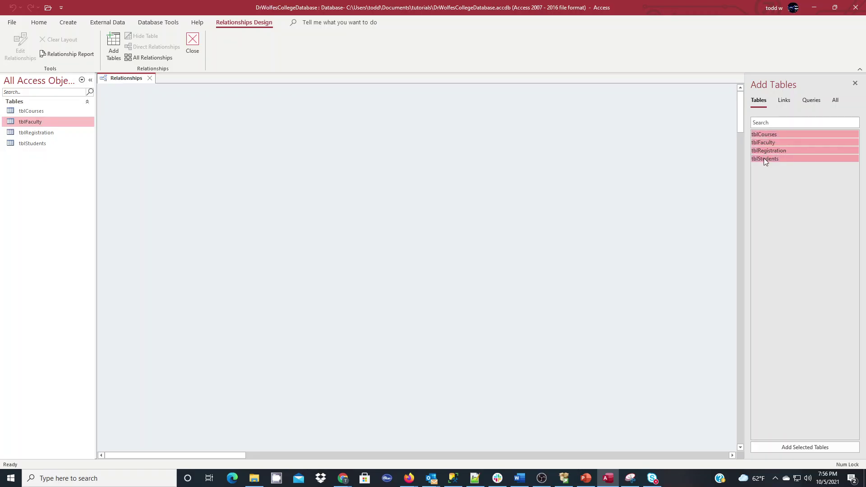
left_click(804, 449)
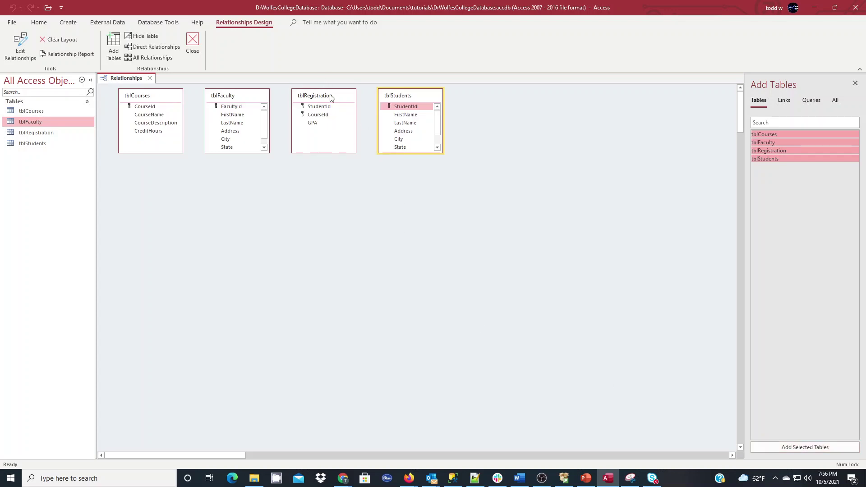
Arrange tblStudents and tblCourses on the left, tblRegistration below, tblFaculty upper right.
left_click_drag(331, 95, 334, 200)
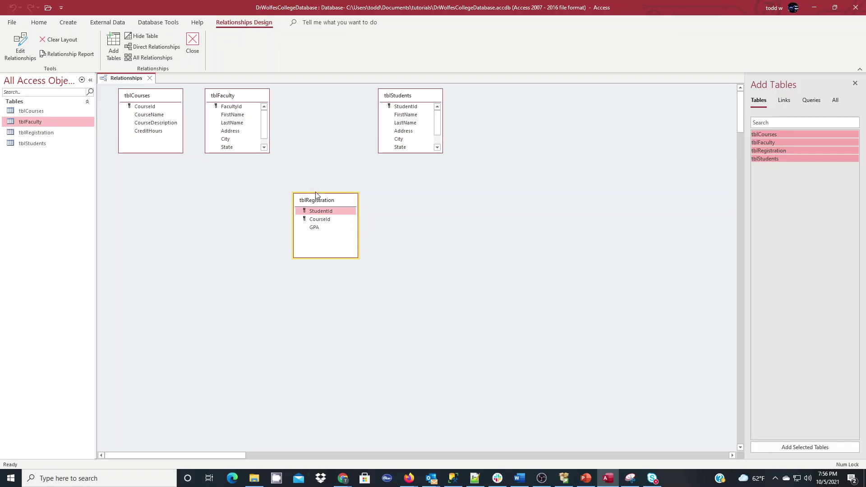
left_click_drag(238, 94, 432, 184)
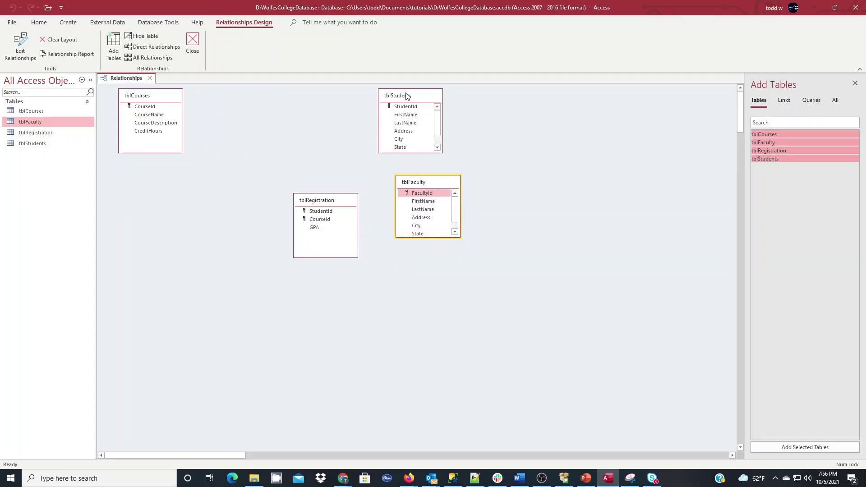
left_click_drag(408, 96, 236, 107)
left_click_drag(164, 98, 216, 218)
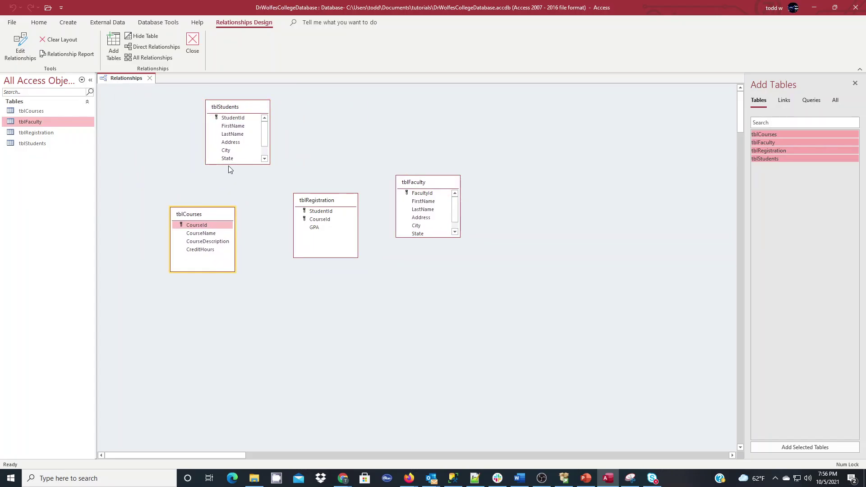
left_click_drag(228, 164, 229, 185)
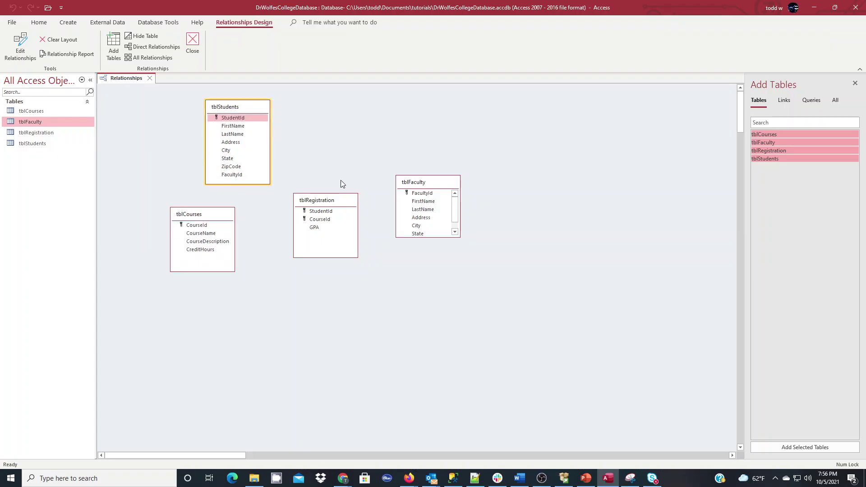
left_click_drag(228, 109, 198, 105)
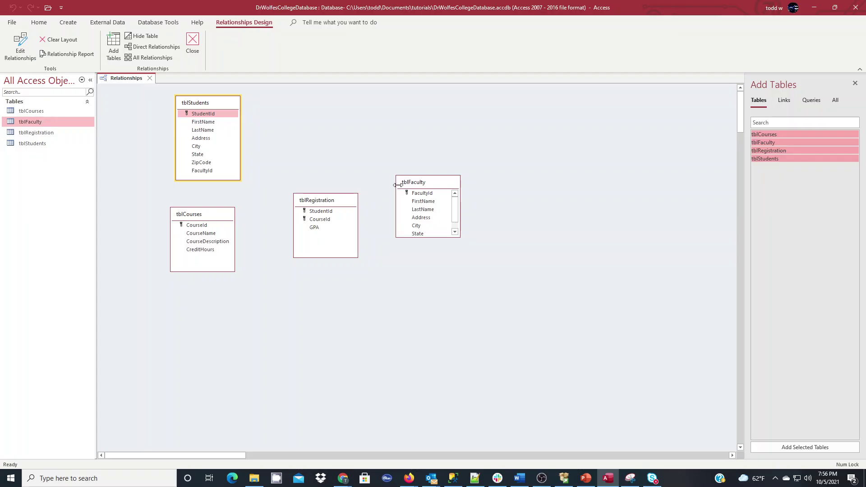
left_click_drag(415, 183, 400, 119)
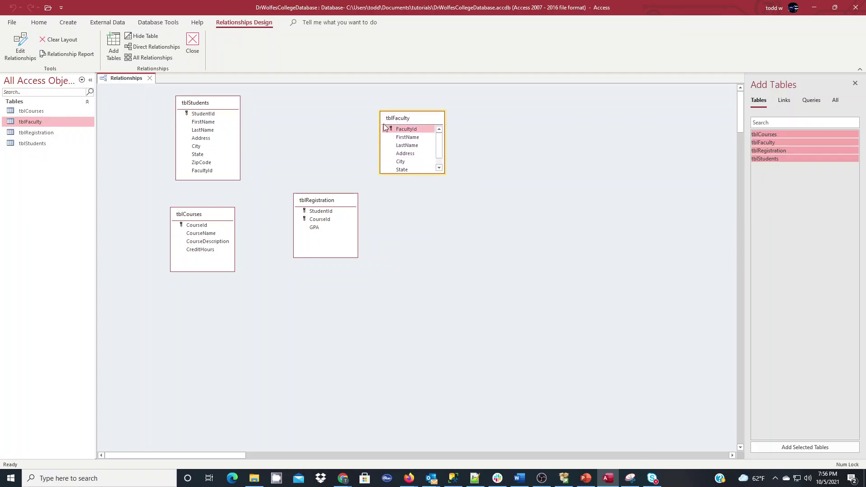
Link tblFaculty.FacultyId one-to-many to tblStudents.FacultyId with referential integrity enforced.
left_click(384, 126)
left_click_drag(406, 129, 205, 176)
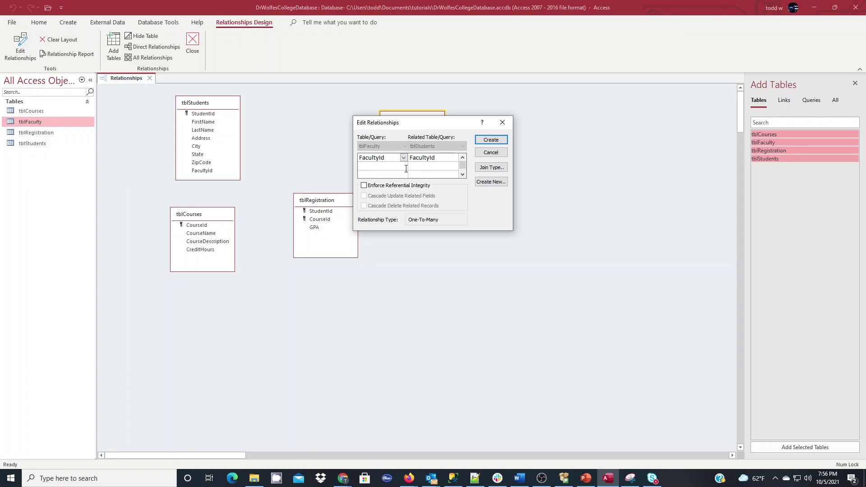
left_click(436, 159)
left_click(364, 186)
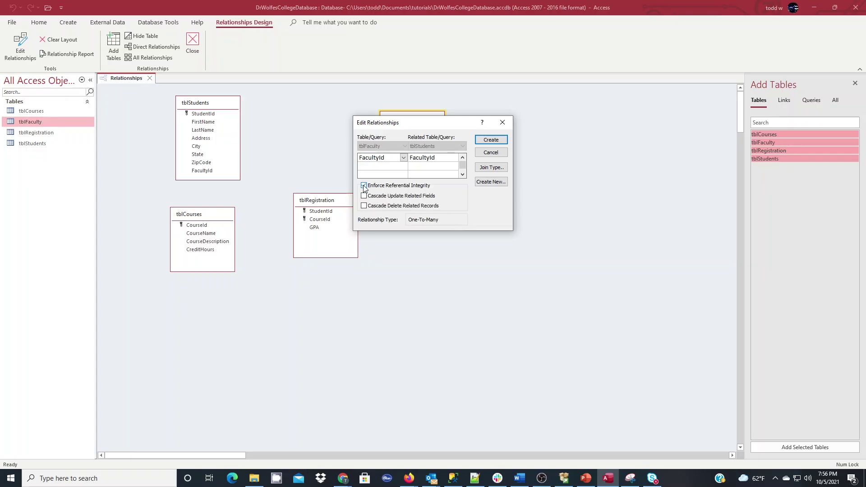
left_click(492, 140)
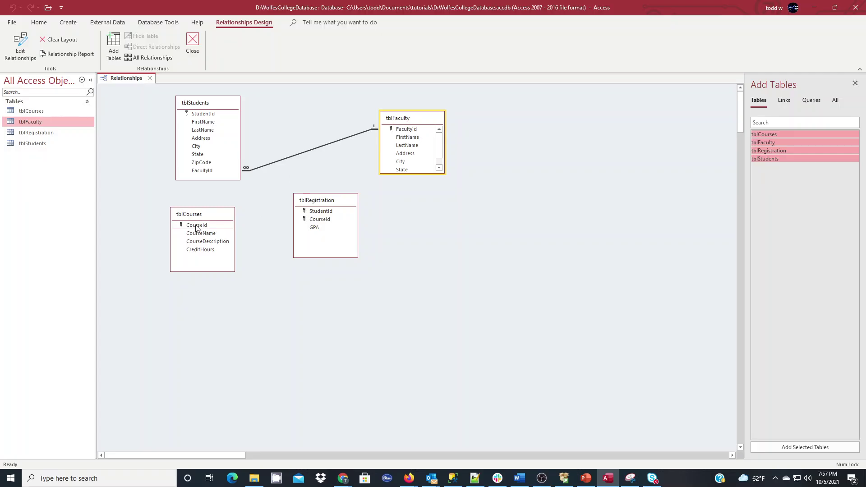
Link tblCourses.CourseId to tblRegistration.CourseId, enforcing referential integrity.
left_click_drag(197, 227, 315, 220)
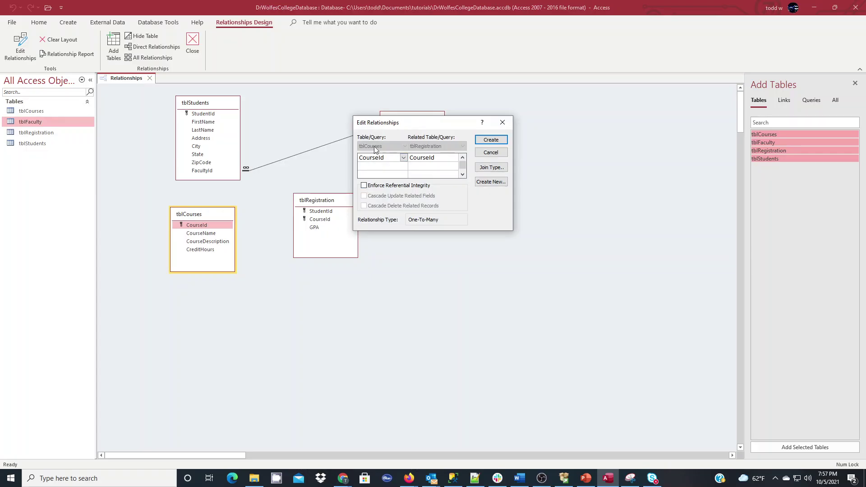
left_click(363, 185)
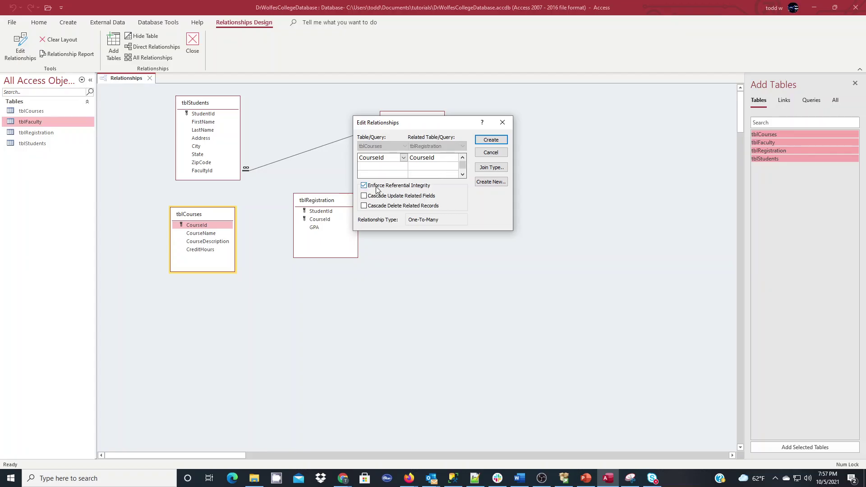
left_click(485, 140)
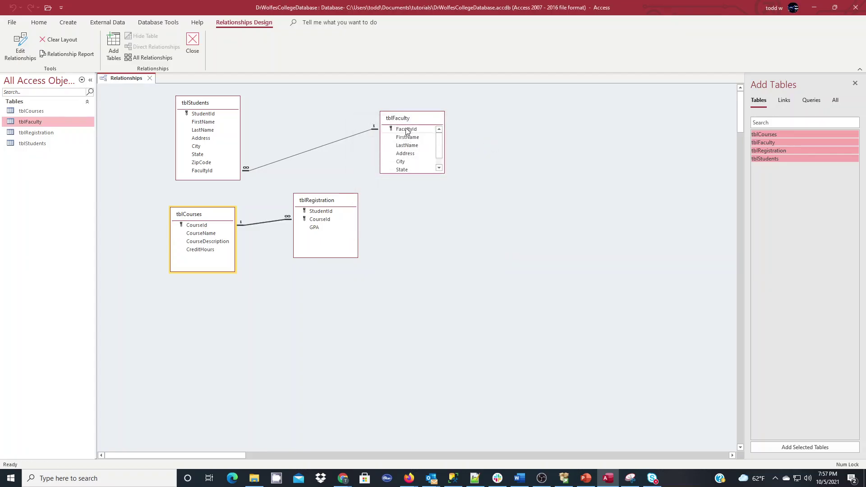
Link tblStudents.StudentId to tblRegistration.StudentId, enforcing referential integrity.
mouse_move(401, 130)
left_mouse_down()
mouse_move(393, 130)
mouse_move(377, 193)
mouse_move(398, 129)
mouse_move(414, 132)
left_mouse_up()
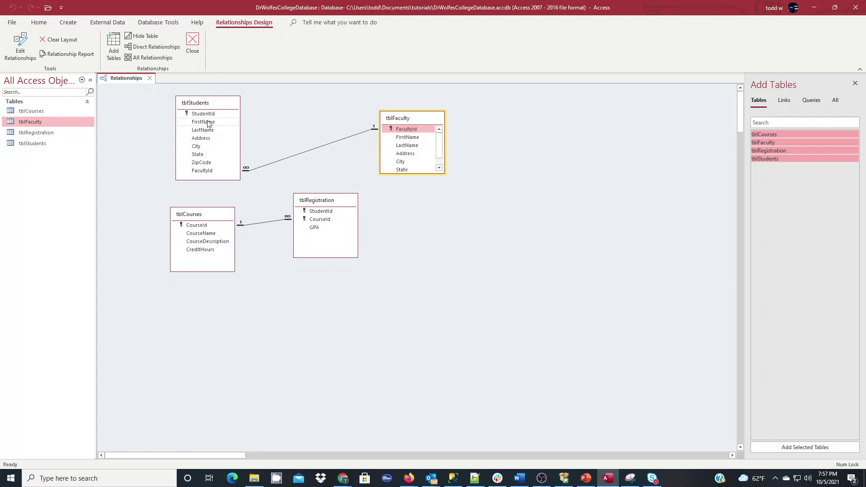
left_click_drag(203, 116, 316, 212)
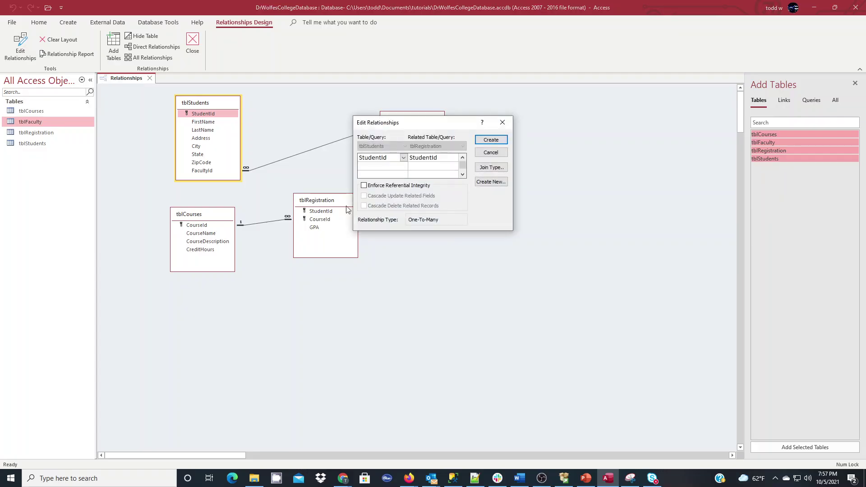
left_click(364, 185)
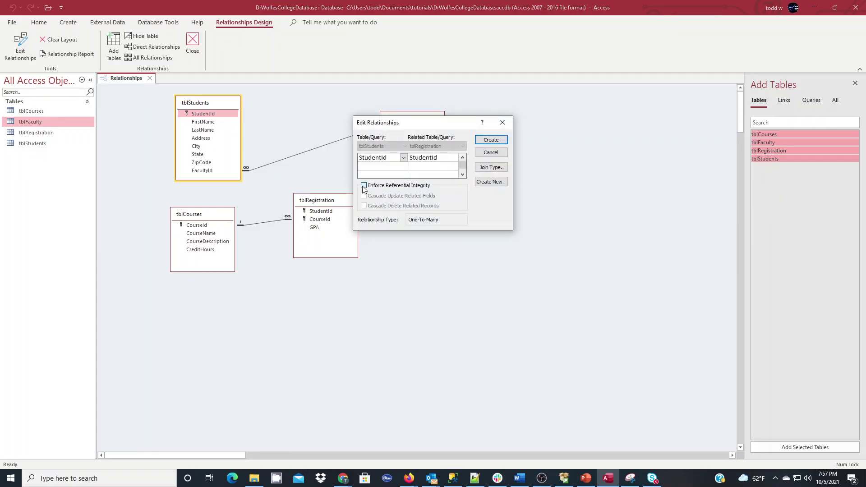
left_click(495, 140)
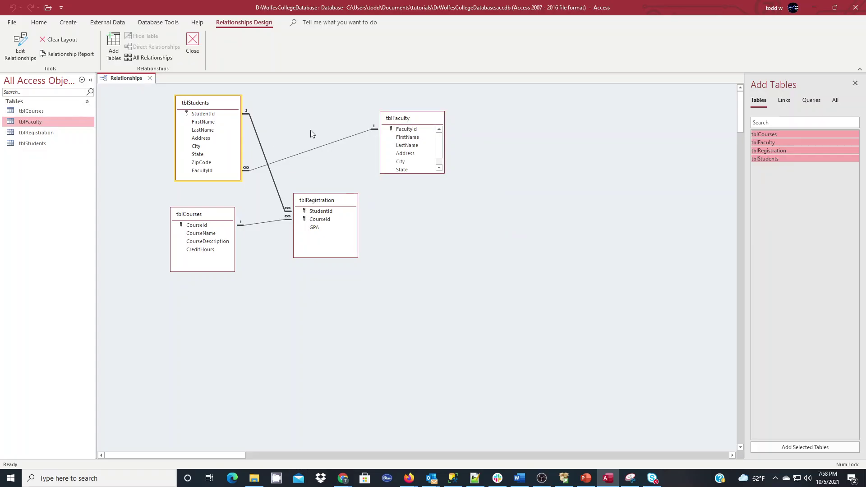
double_click(257, 135)
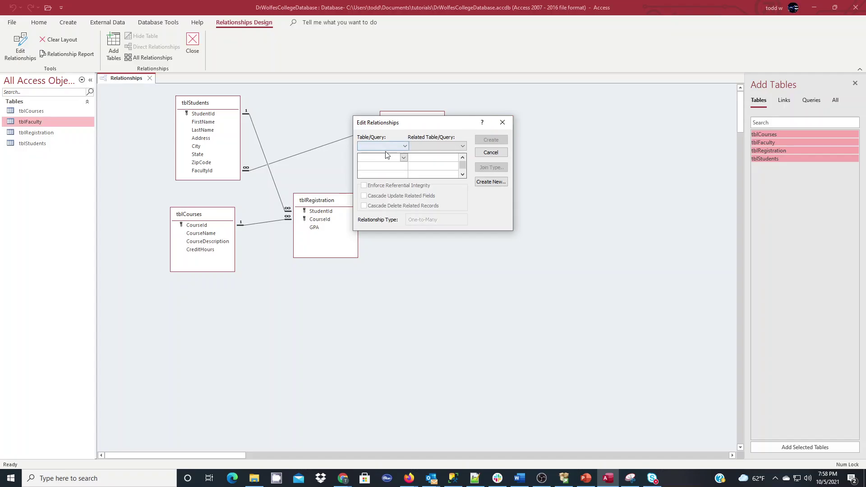
left_click(405, 146)
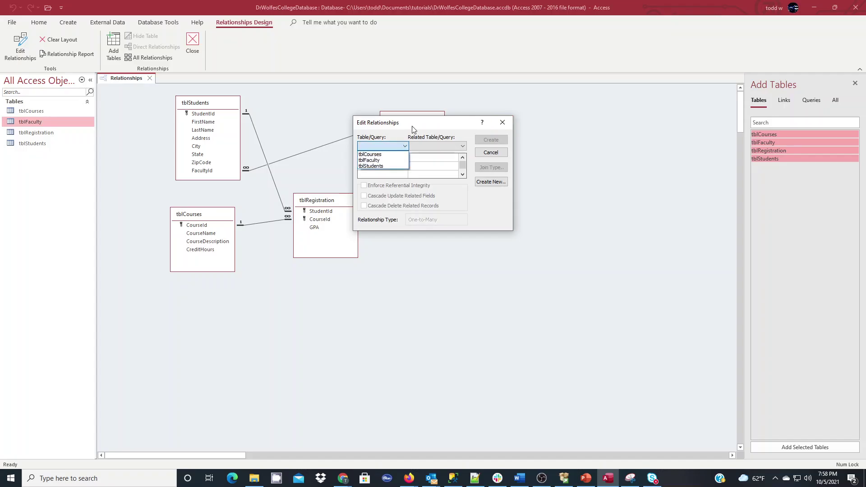
left_click(412, 129)
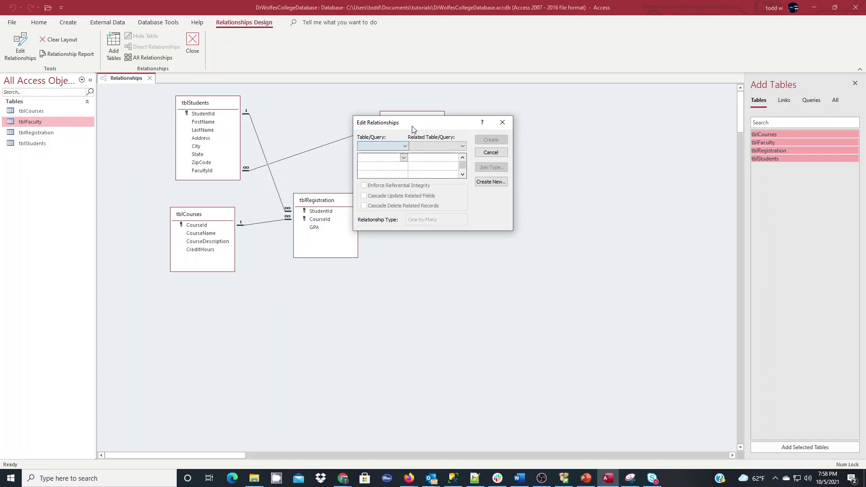
left_click(501, 125)
left_click(258, 137)
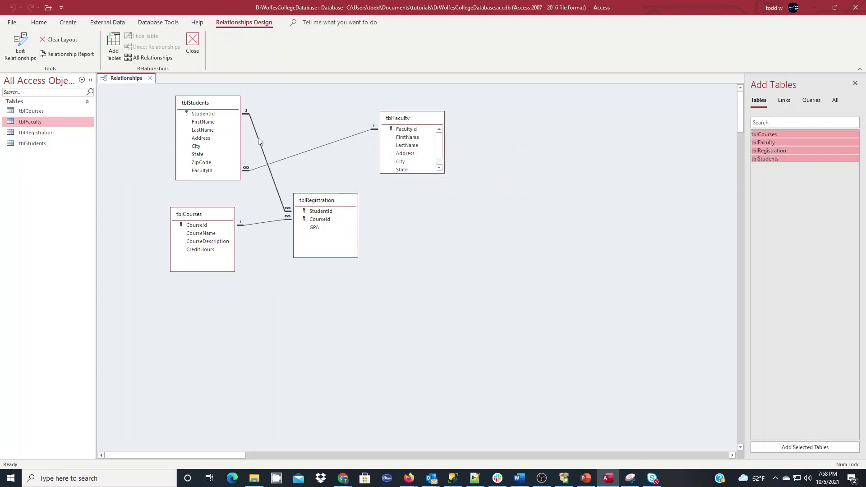
right_click(258, 138)
left_click(282, 145)
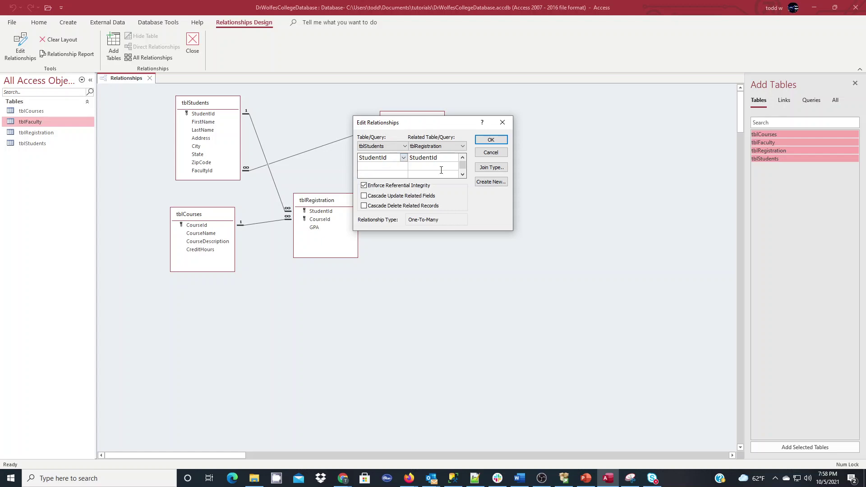
left_click(499, 126)
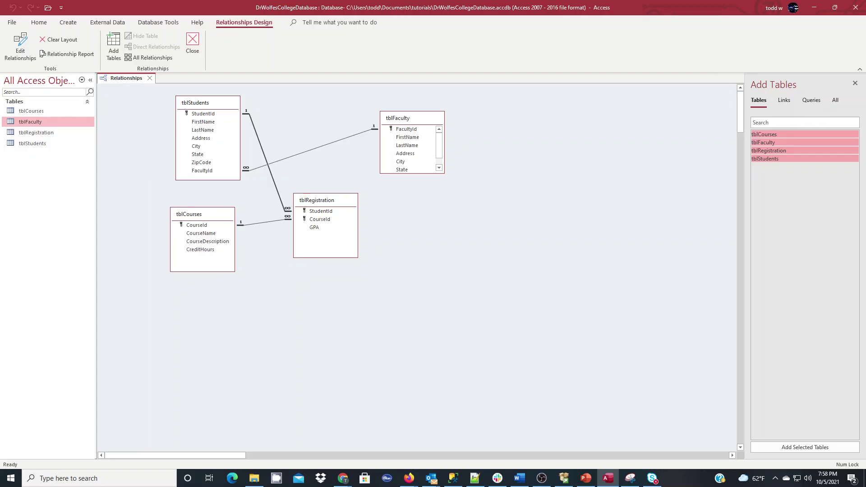
key("alt+Tab")
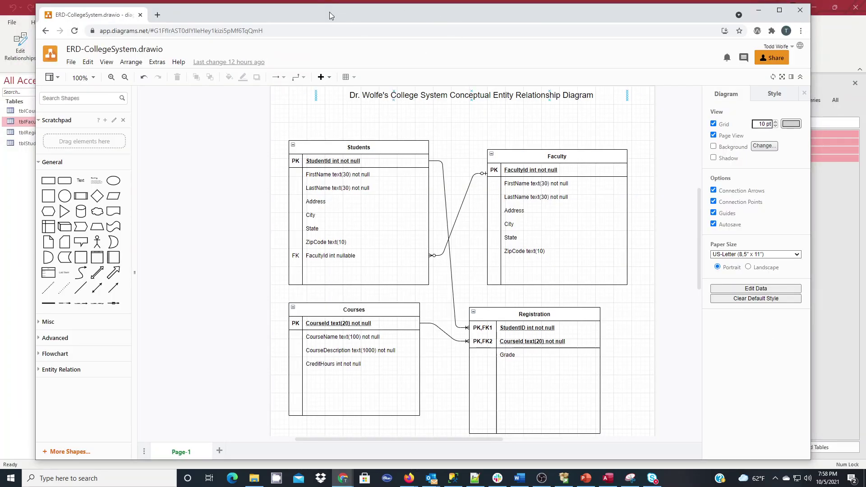
left_click_drag(333, 14, 865, 33)
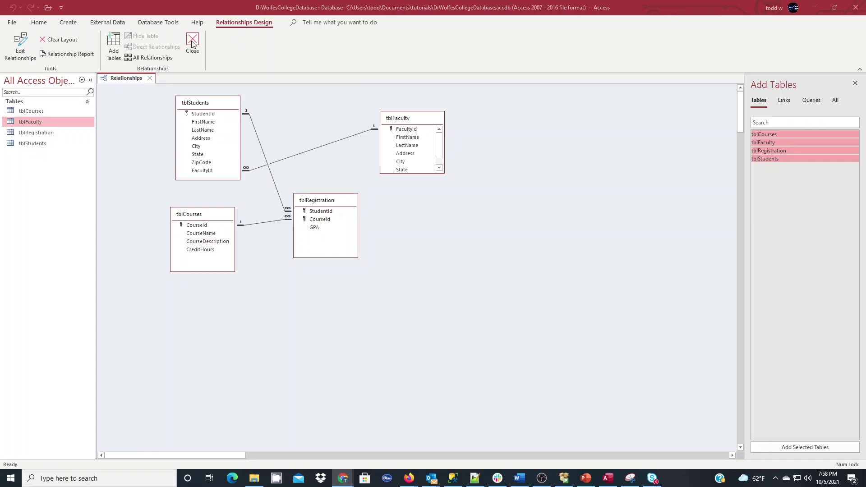
Save the relationships layout, reopen the diagram to verify it, then close it.
left_click(150, 78)
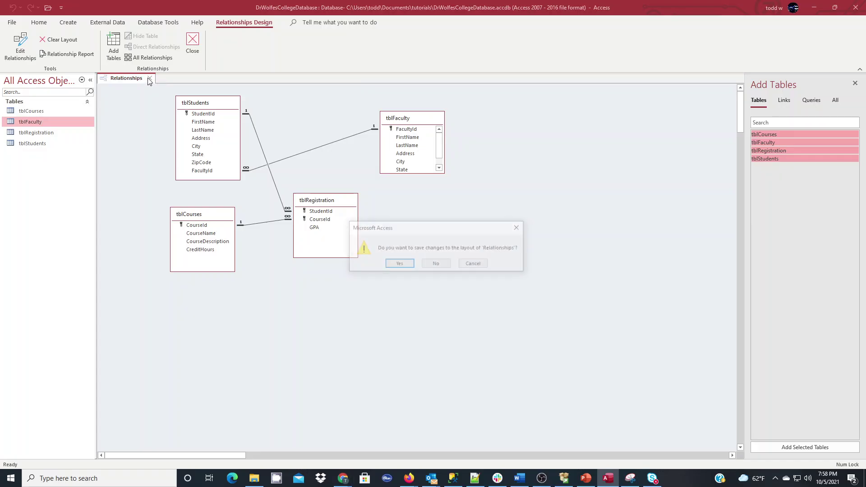
left_click(398, 265)
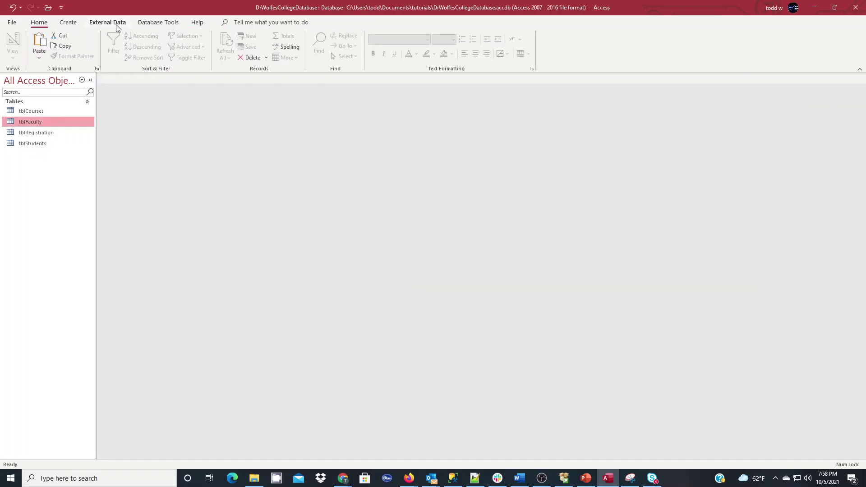
left_click(139, 23)
left_click(113, 43)
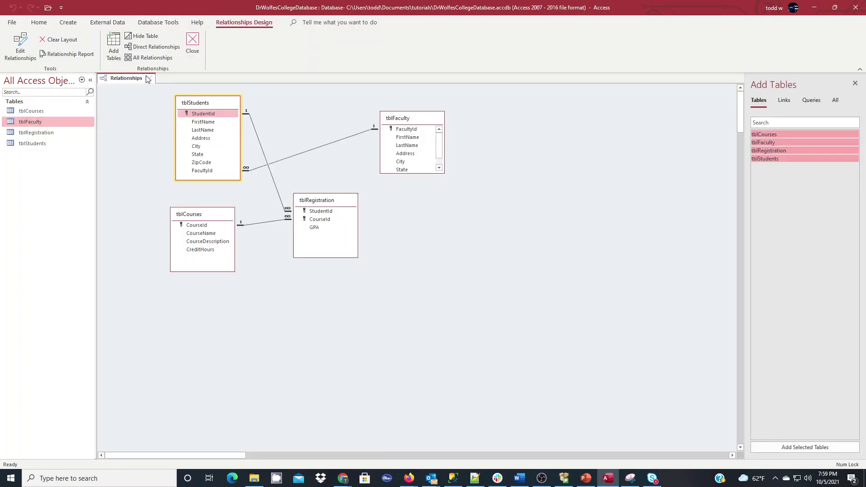
left_click(151, 80)
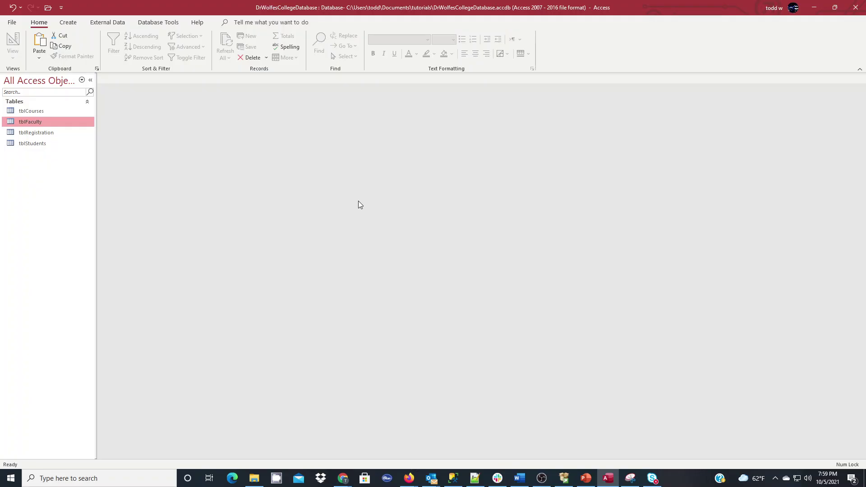
left_click(542, 479)
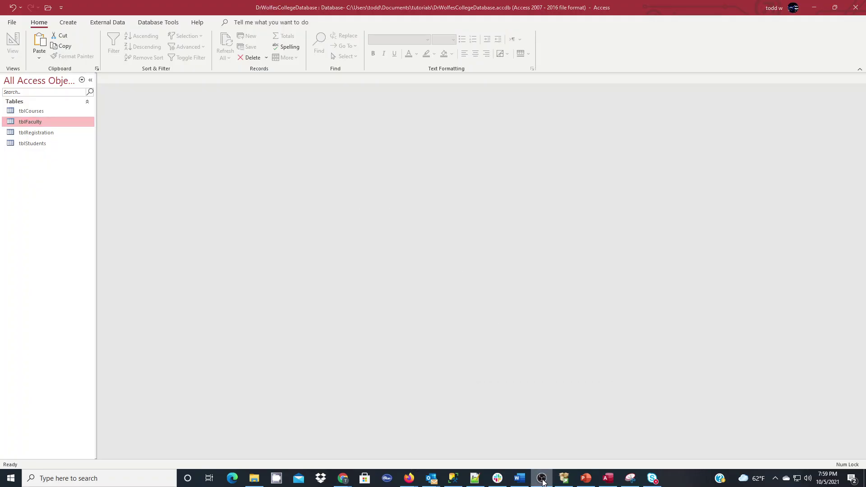